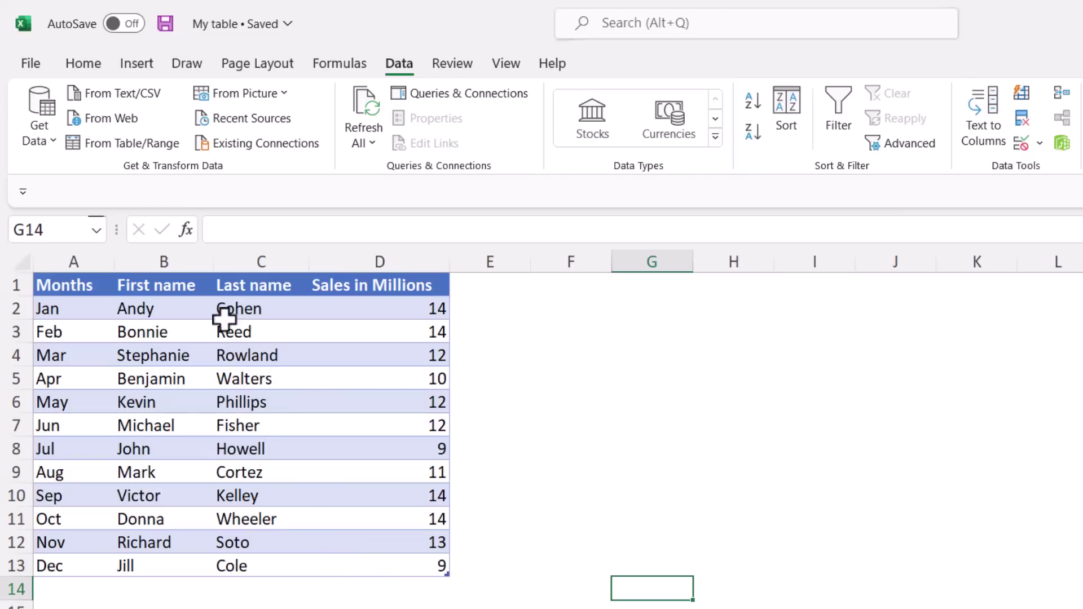
- Copy the Excel sales table A1:D13, paste it onto slide 3, then delete it again
drag(82, 285, 407, 561)
key(ctrl+c)
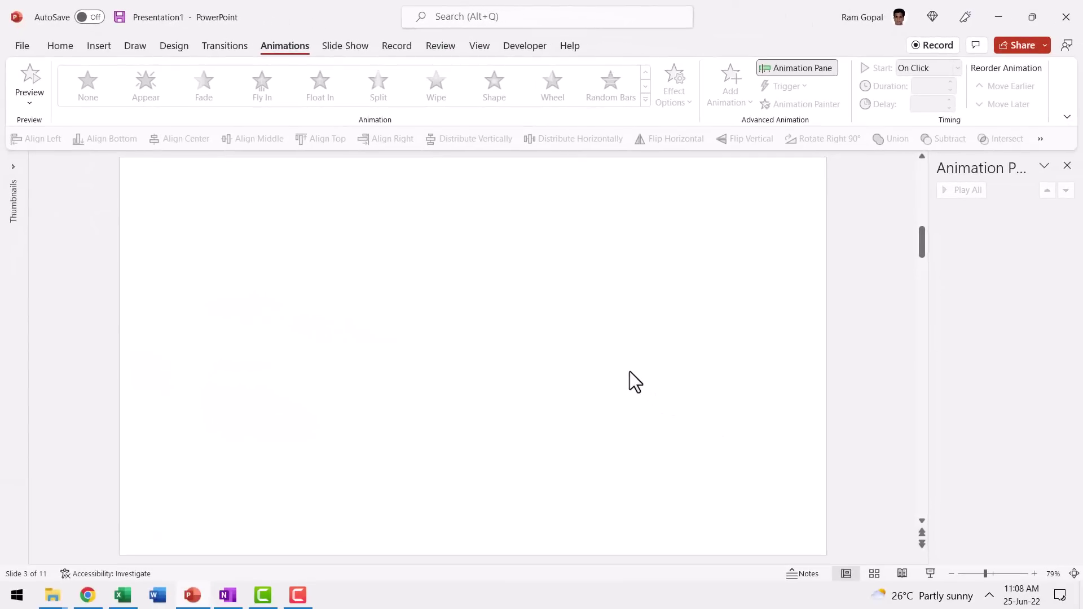
key(ctrl+v)
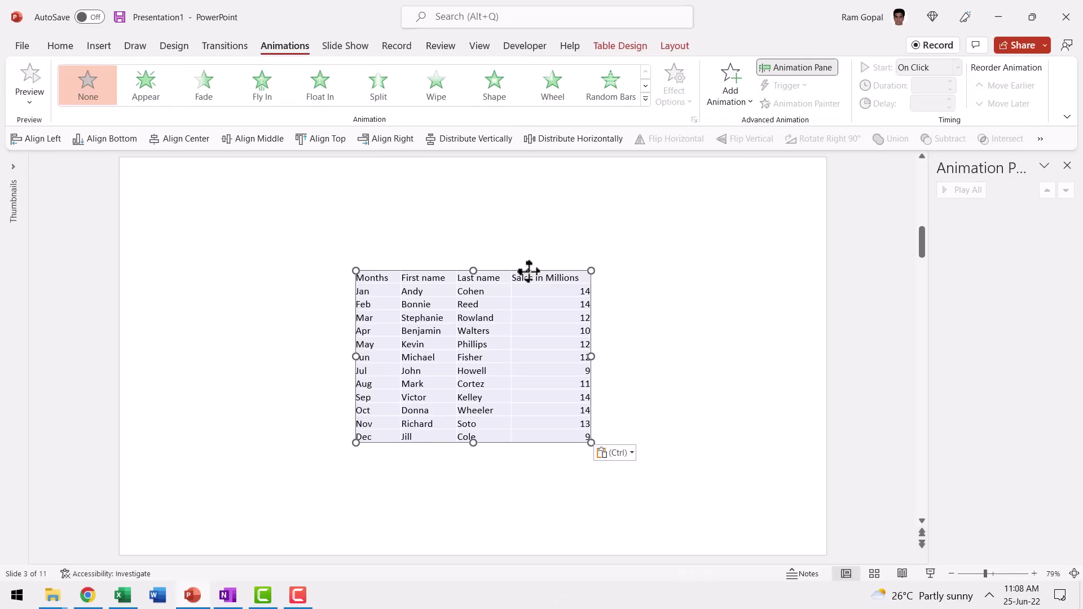
key(Delete)
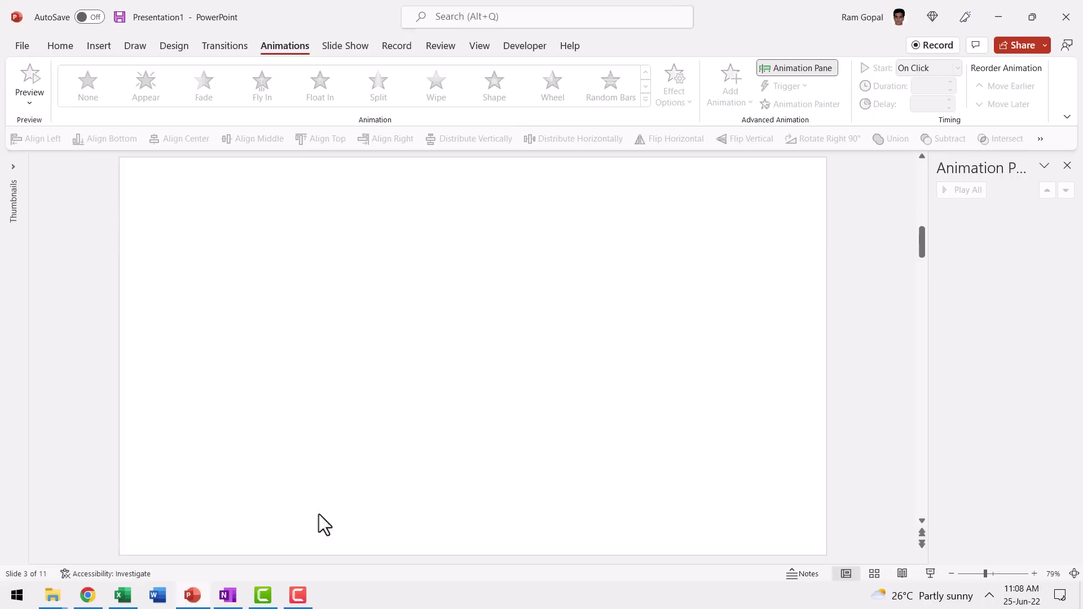
- Copy the sales table again from the Excel workbook and return to the presentation
click(123, 595)
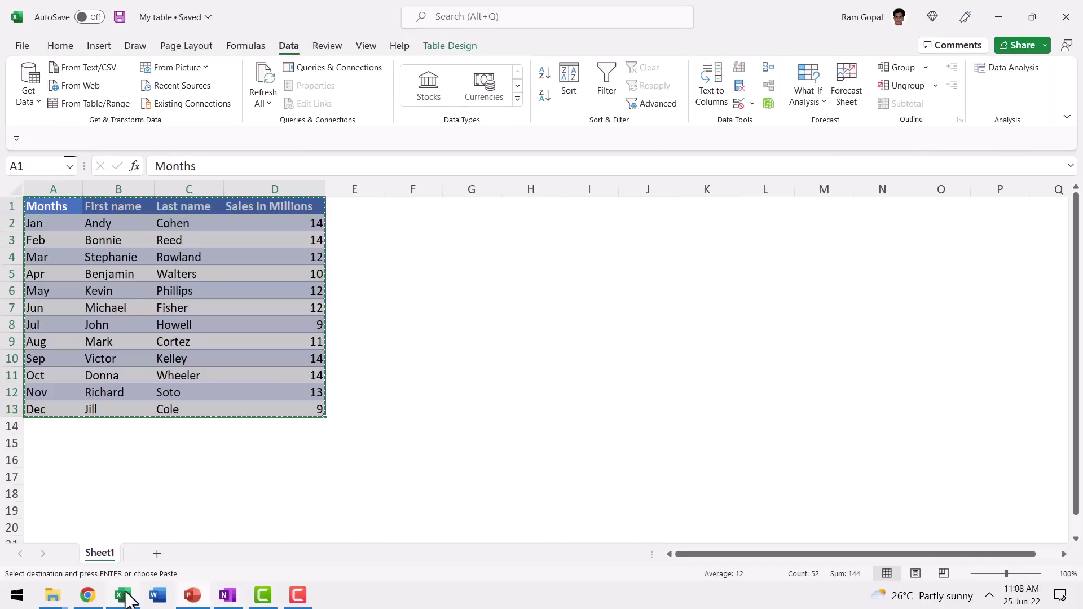
right_click(294, 207)
click(339, 164)
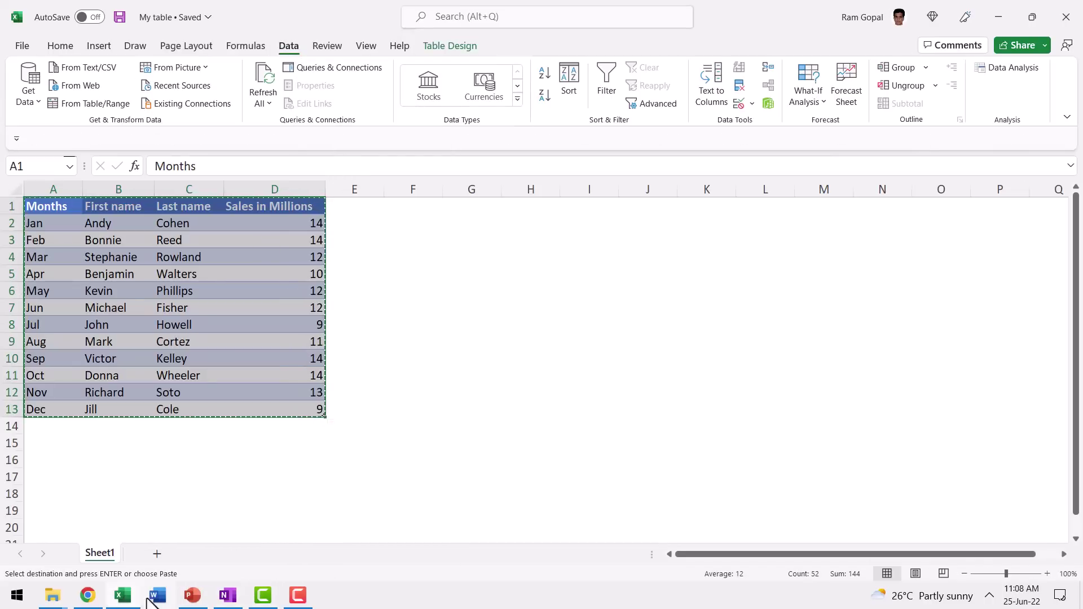
click(192, 596)
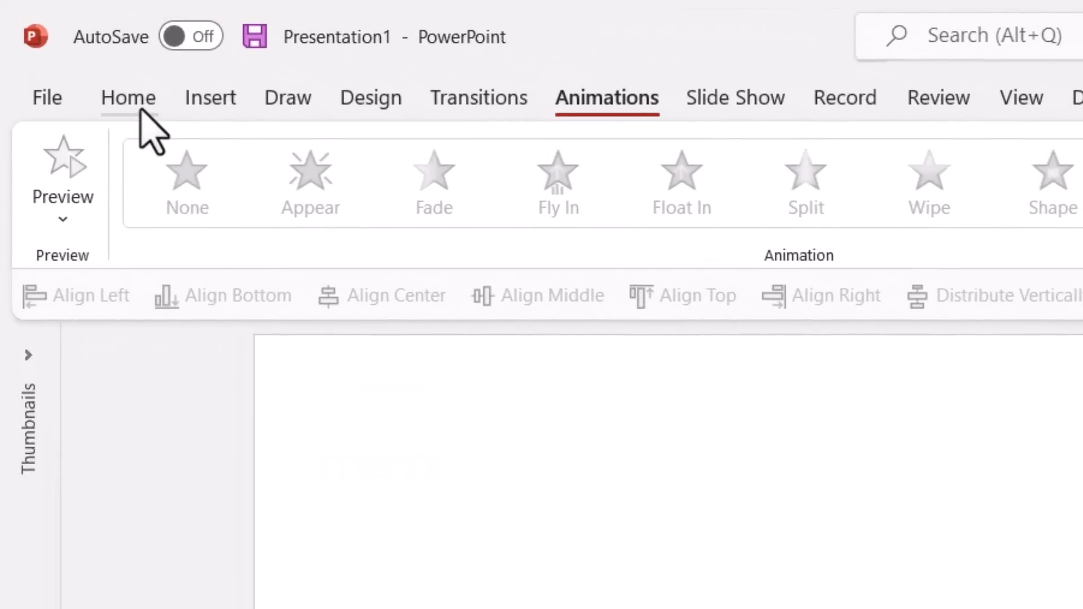
- Paste the table as a Picture (Enhanced Metafile) and enlarge it across the slide
click(140, 110)
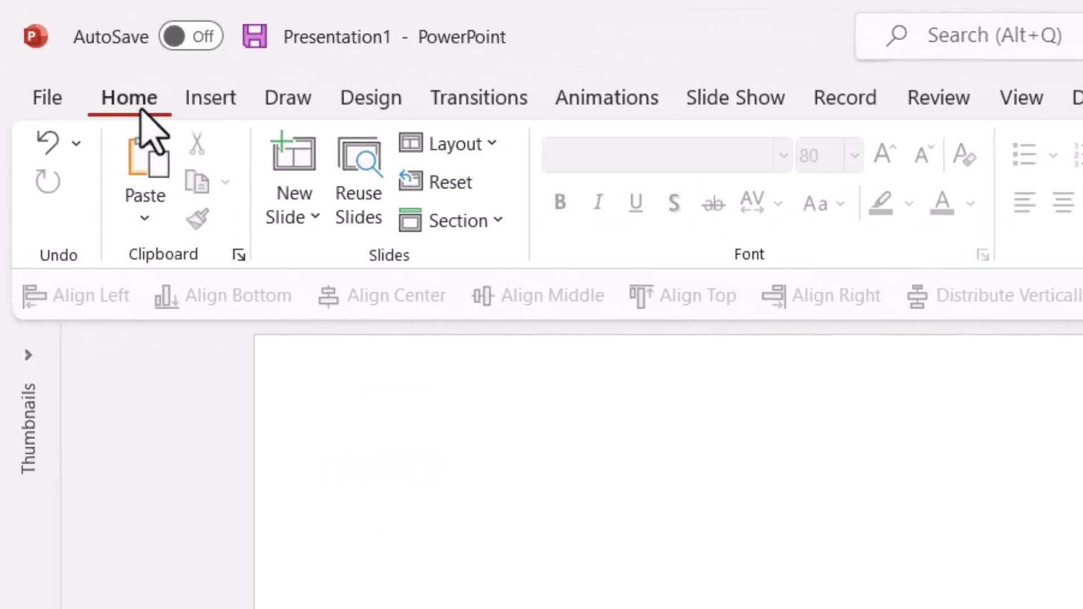
click(145, 217)
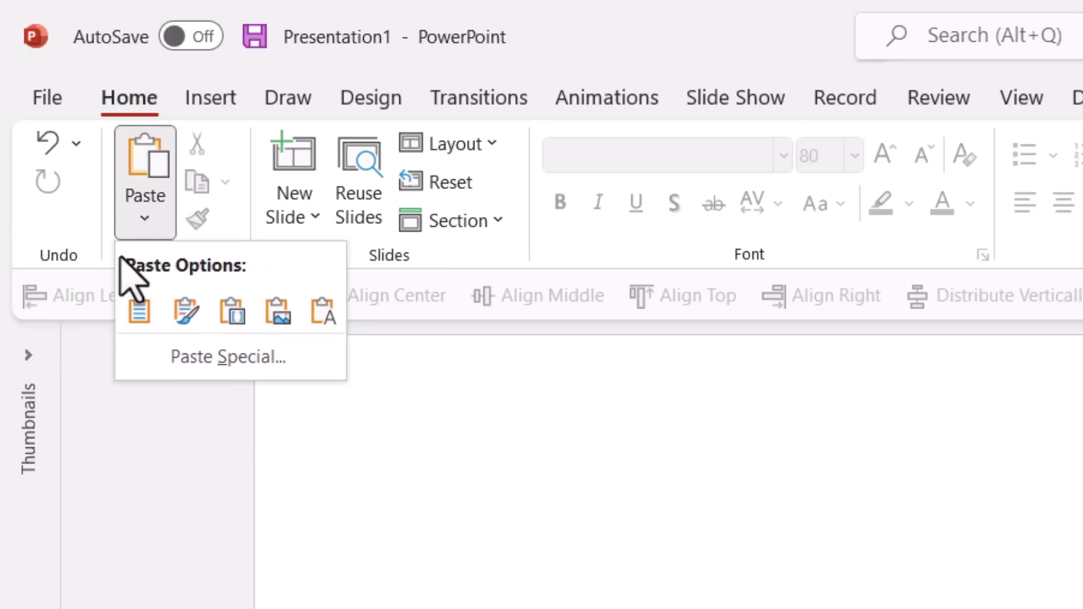
click(248, 368)
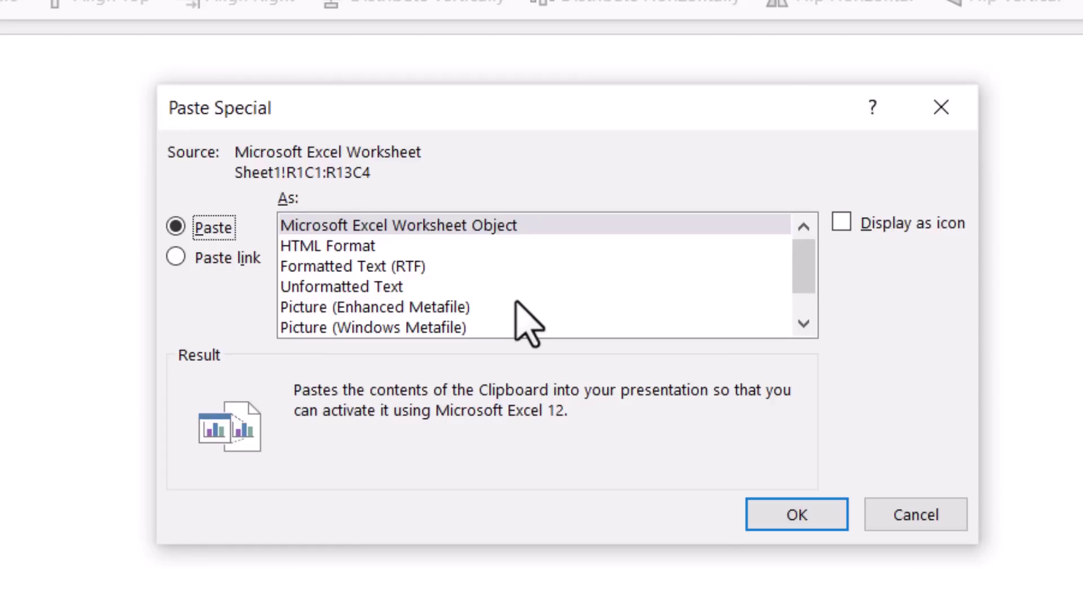
scroll(527, 324, down, 1)
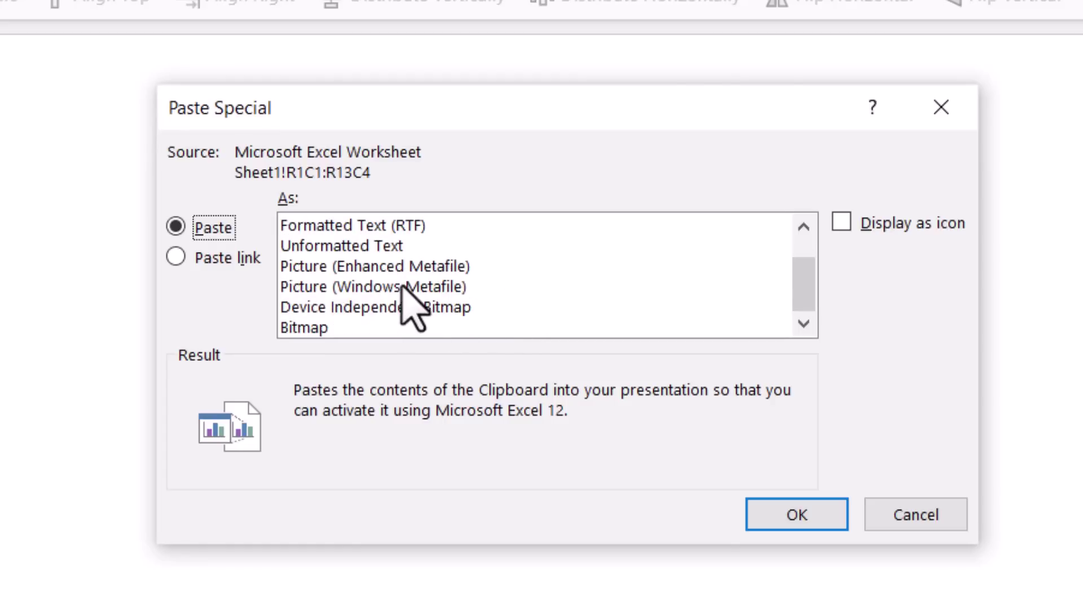
click(394, 270)
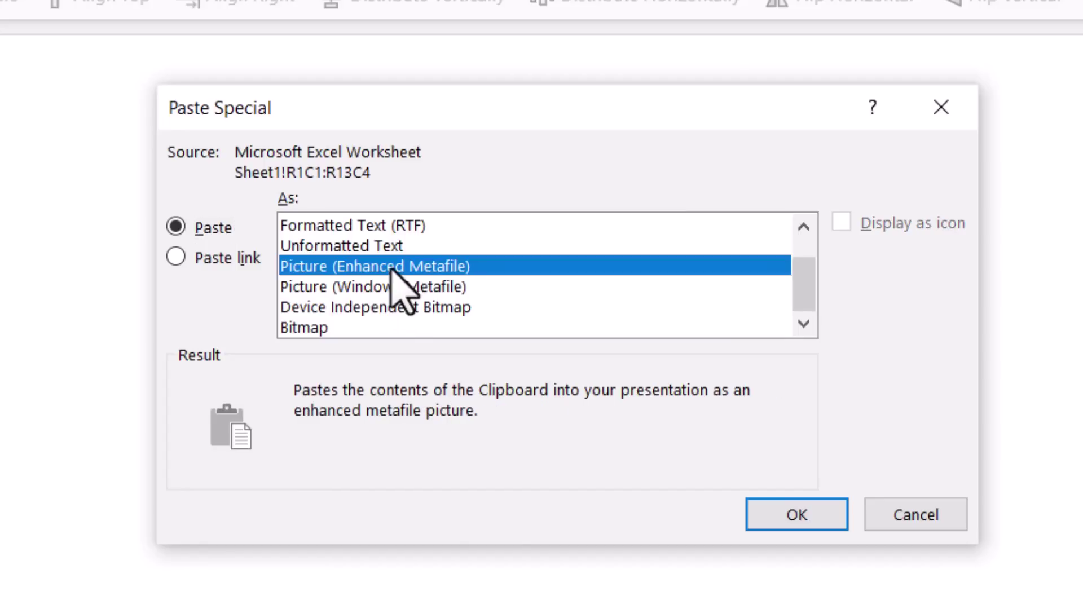
click(797, 515)
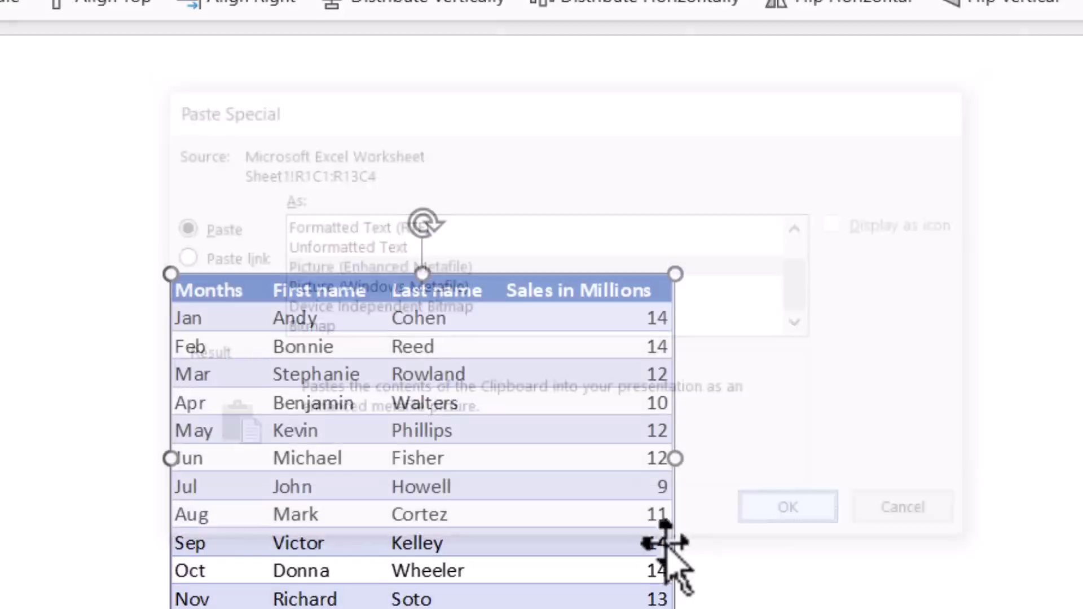
drag(467, 327, 407, 279)
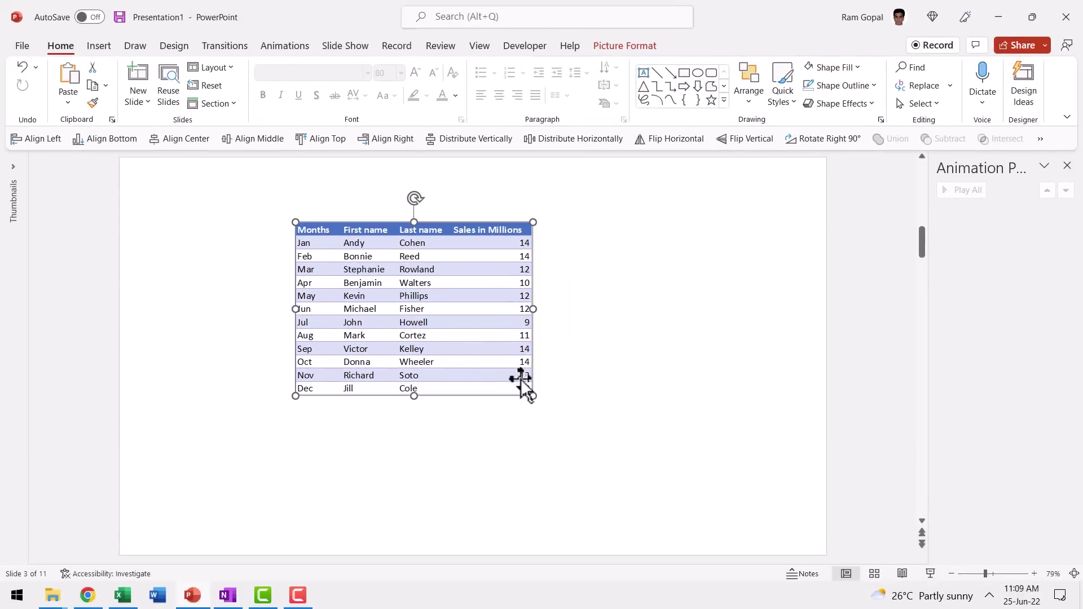
drag(534, 395, 663, 491)
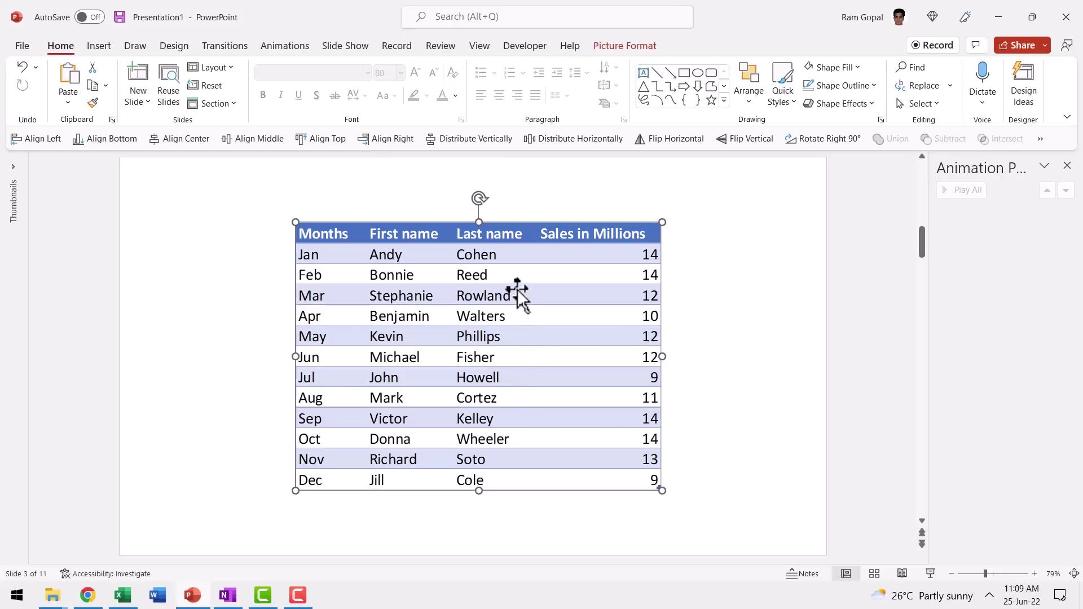
- Delete the table picture from slide 3 and copy the Excel sales table again
key(Delete)
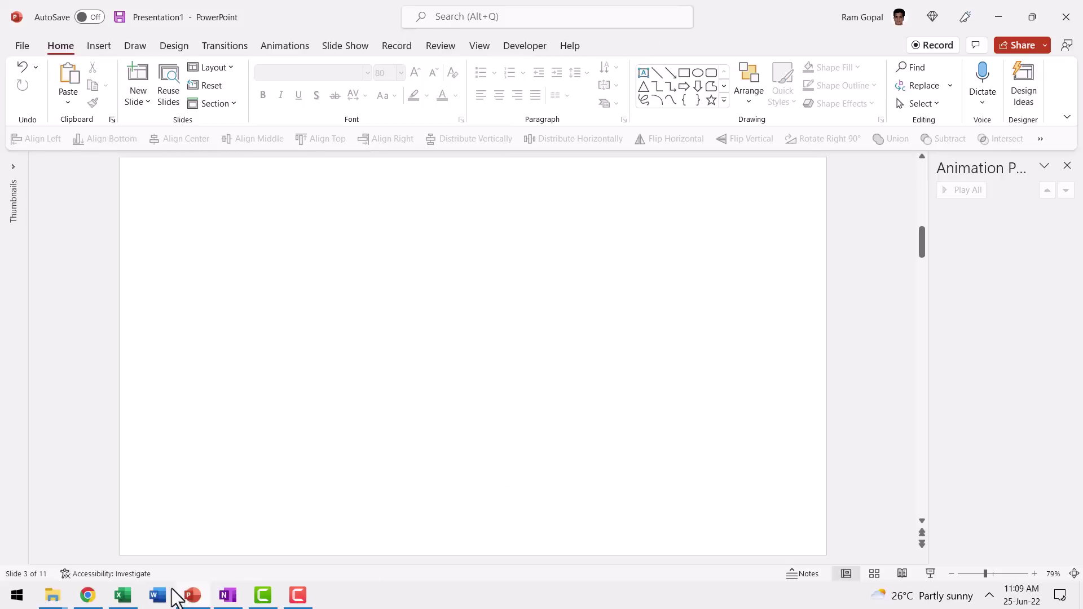
click(130, 599)
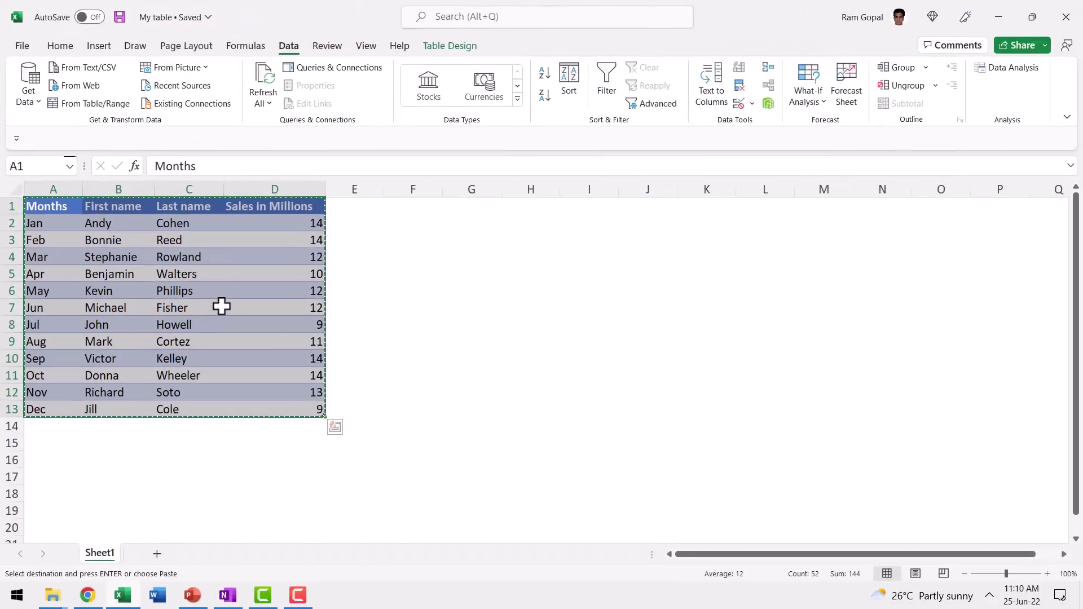
right_click(222, 307)
click(260, 165)
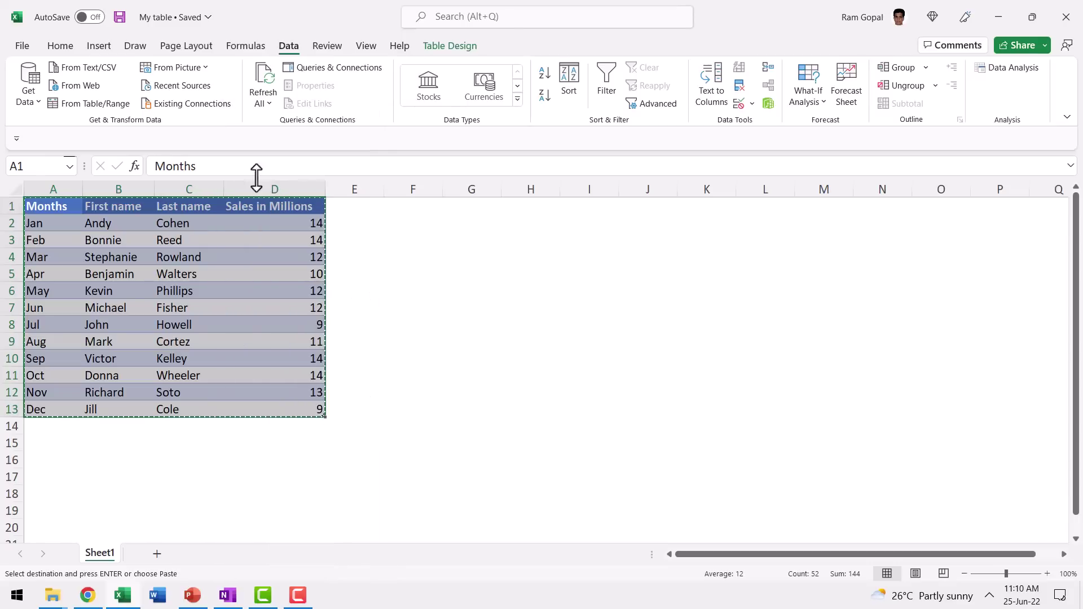
click(192, 595)
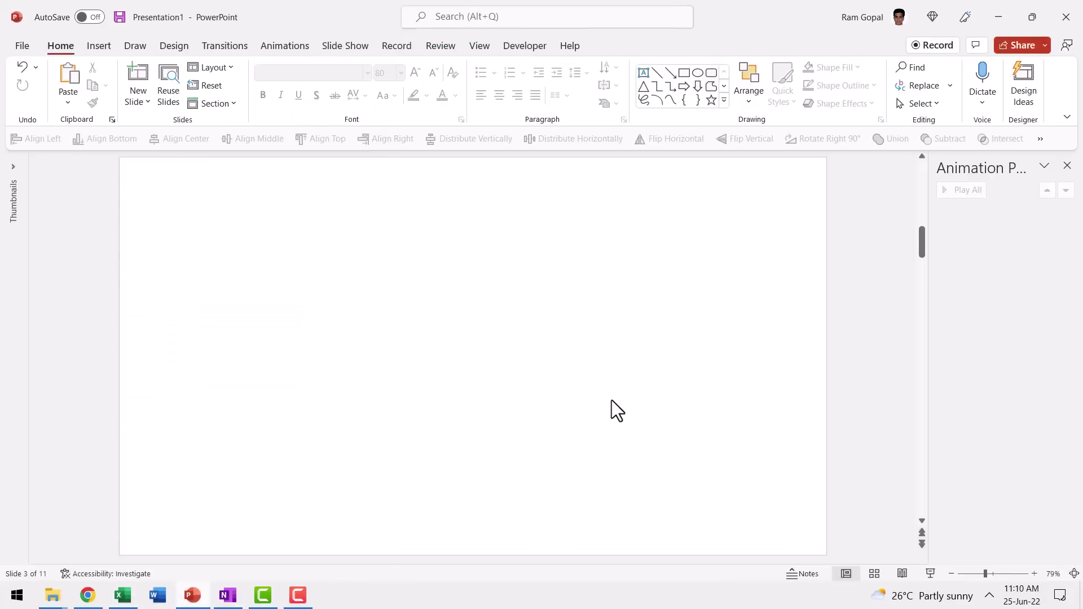
- Paste Special the table with Paste link as a Microsoft Excel Worksheet Object
click(68, 104)
click(131, 168)
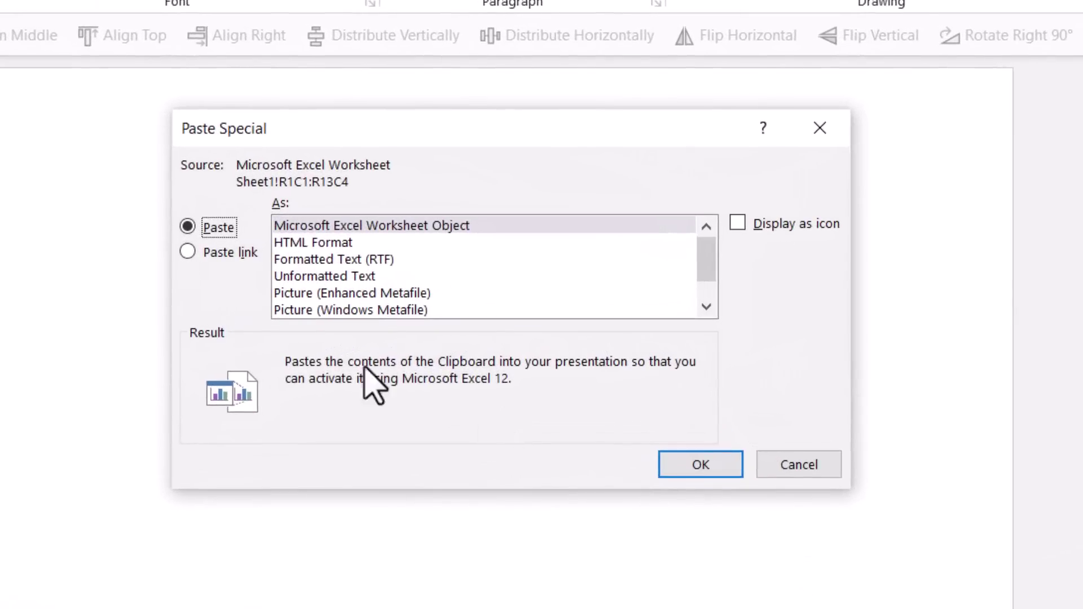
click(244, 255)
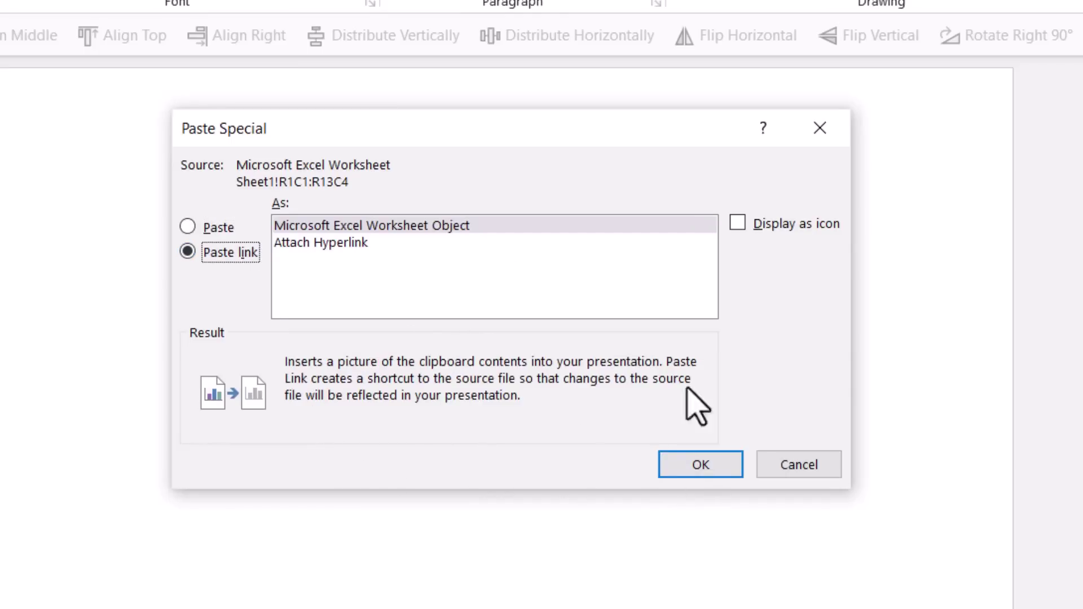
click(695, 473)
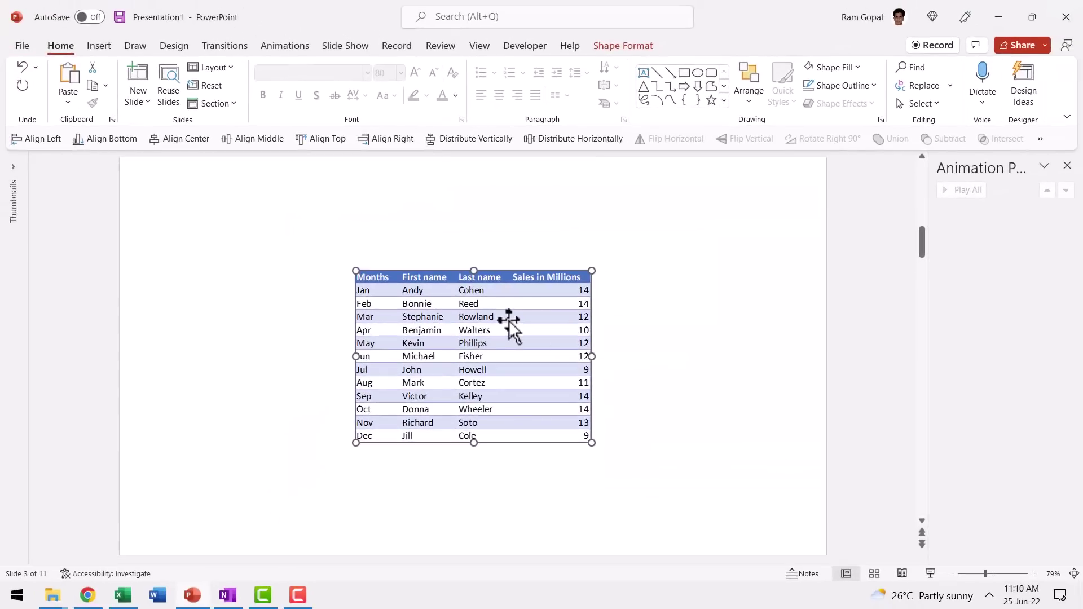
- Enlarge the linked sales table and center it on the slide
drag(503, 338, 489, 317)
drag(555, 398, 717, 498)
drag(459, 290, 429, 273)
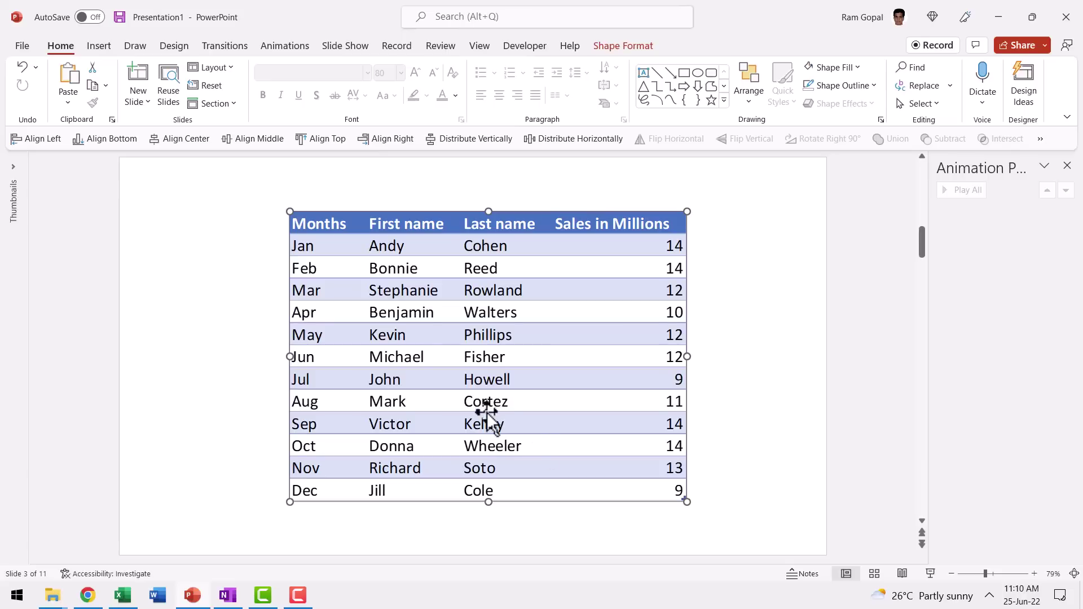
- In Excel, change cell B2 from Andy to Johnson
click(126, 600)
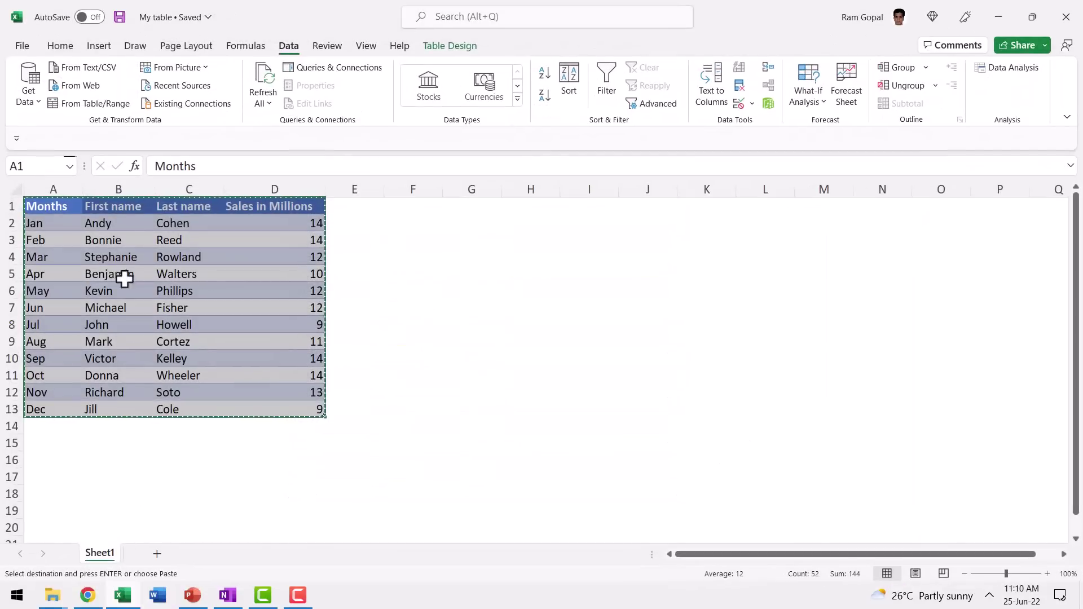
click(129, 224)
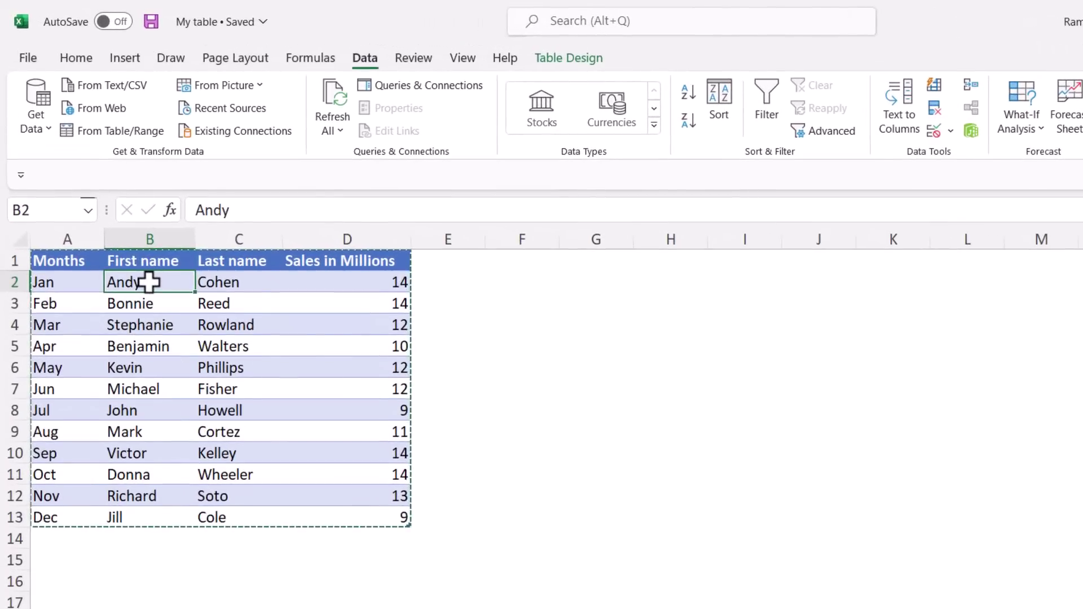
key(alt+Tab)
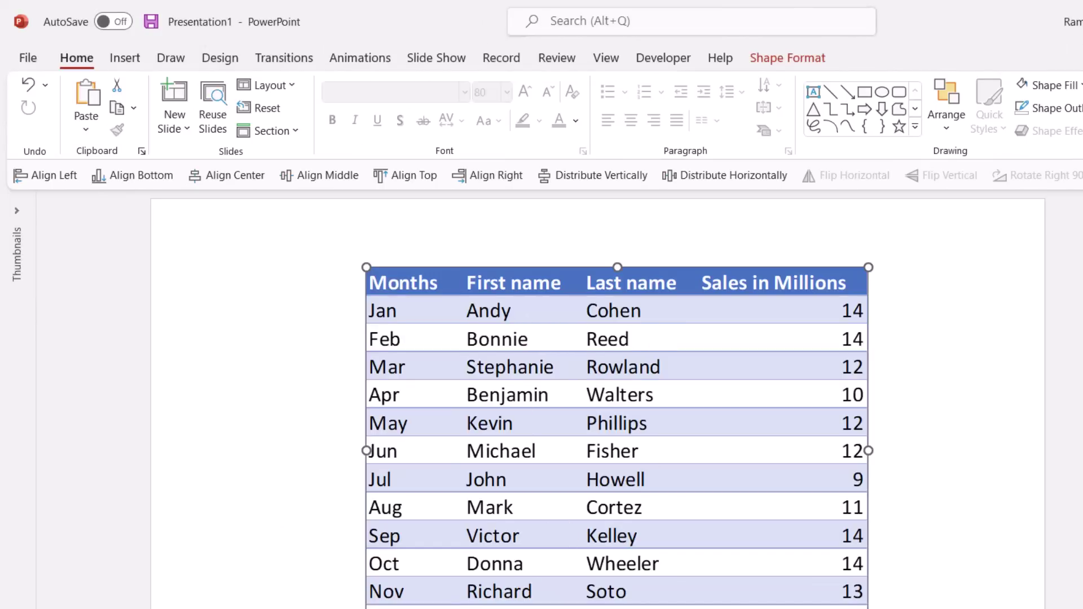
key(alt+Tab)
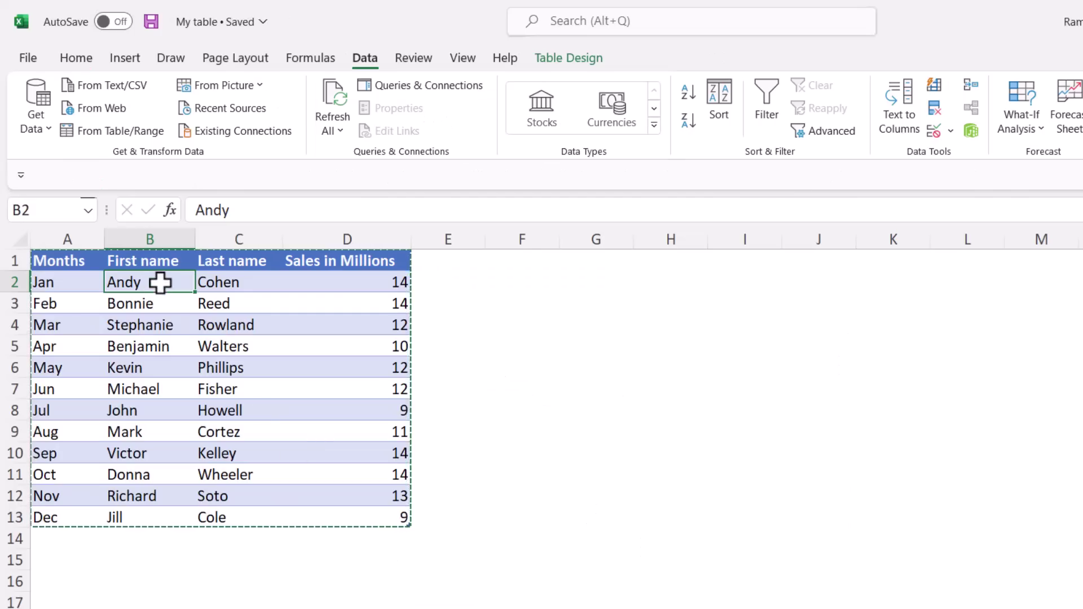
text(J)
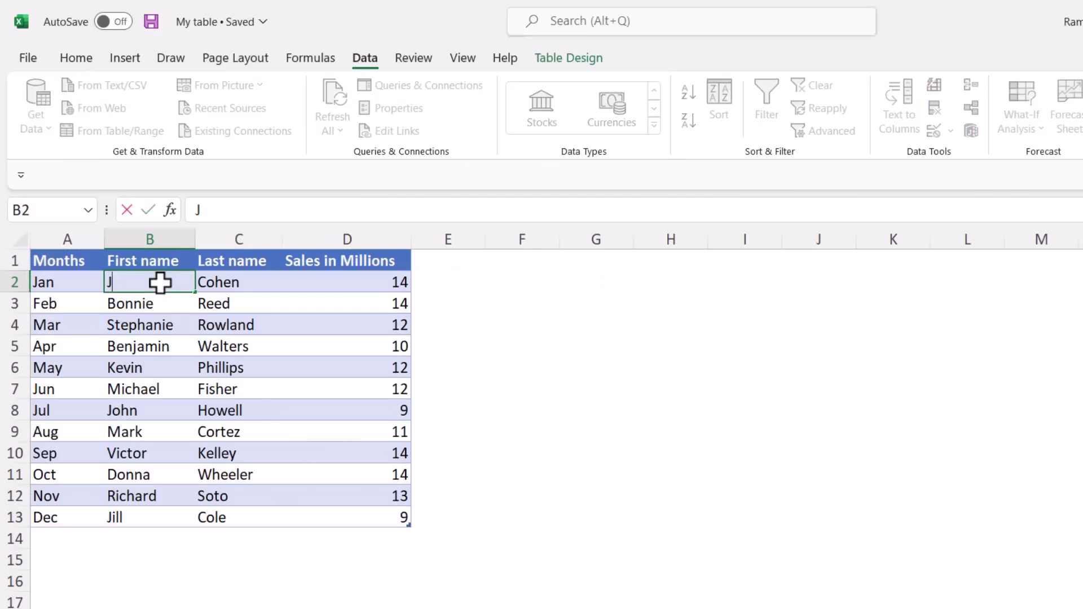
text(ohnson)
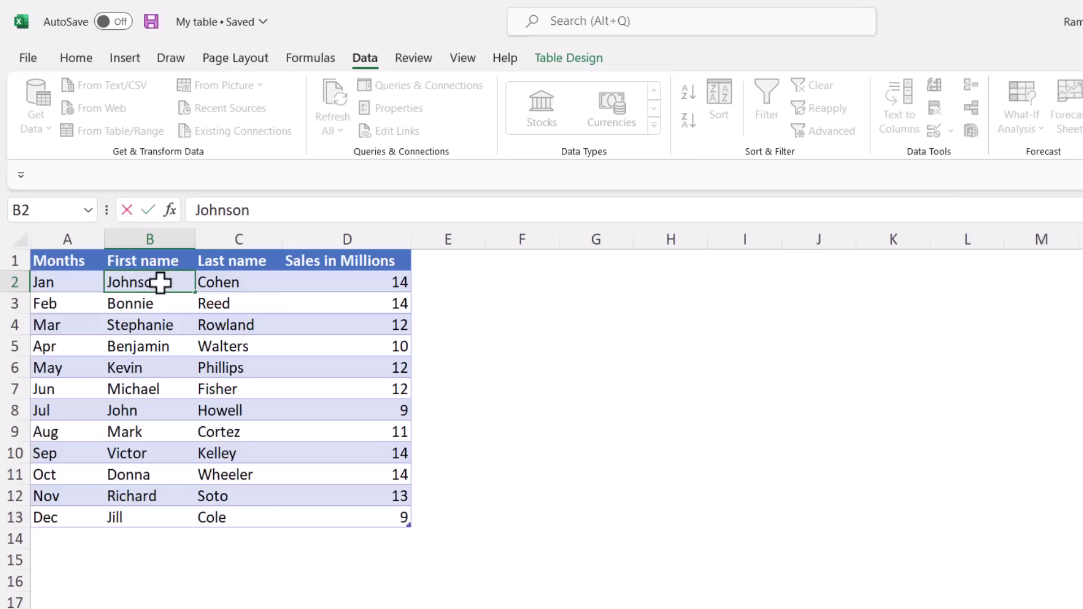
key(Return)
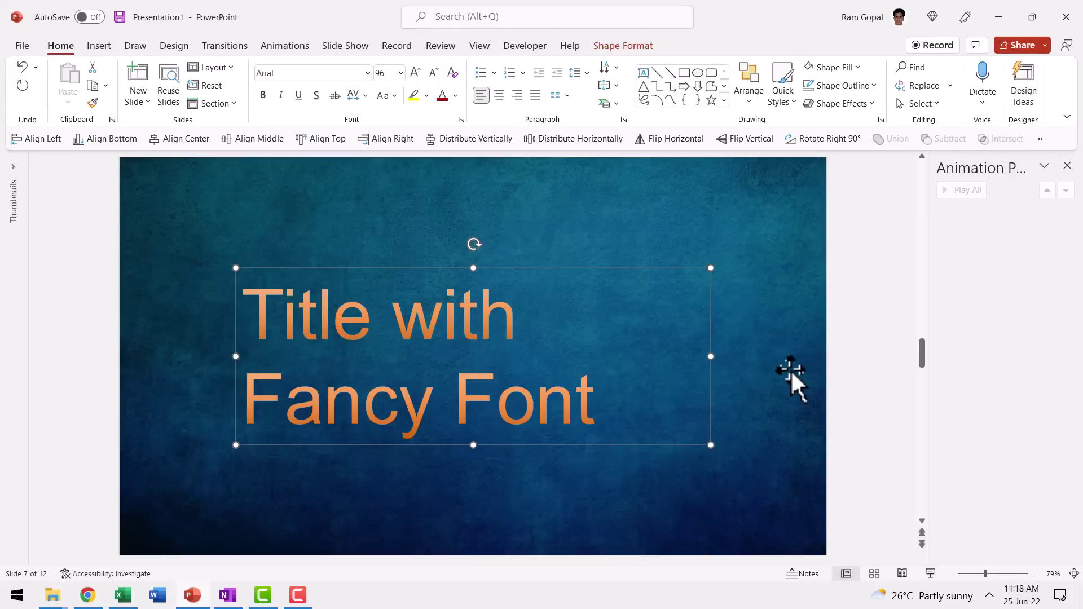
- Cut the Alloy Ink title box from slide 6
scroll(790, 369, up, 1)
click(670, 304)
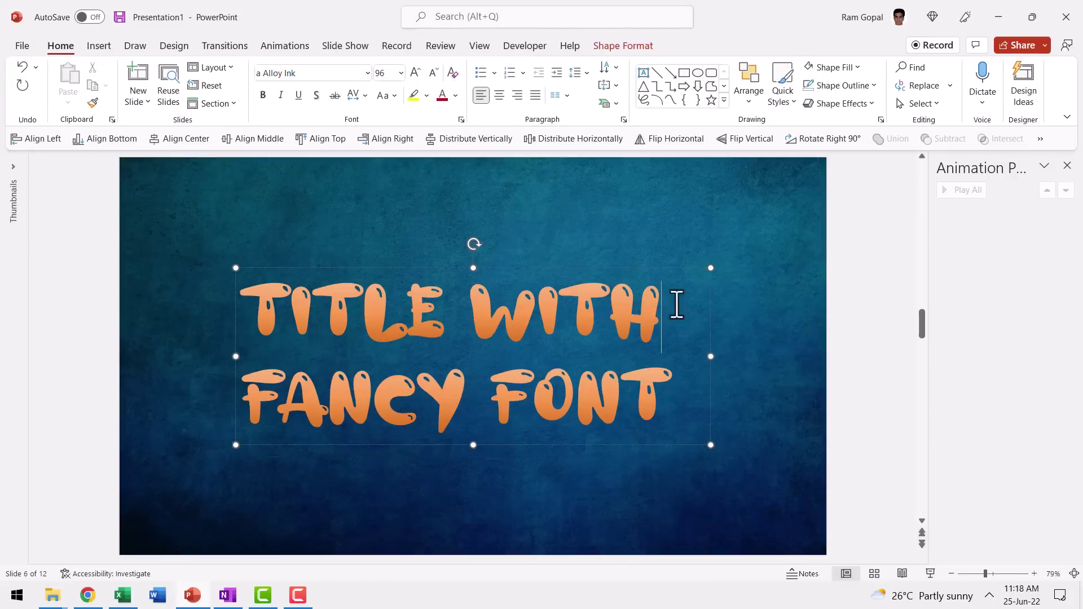
click(707, 275)
right_click(706, 276)
click(752, 167)
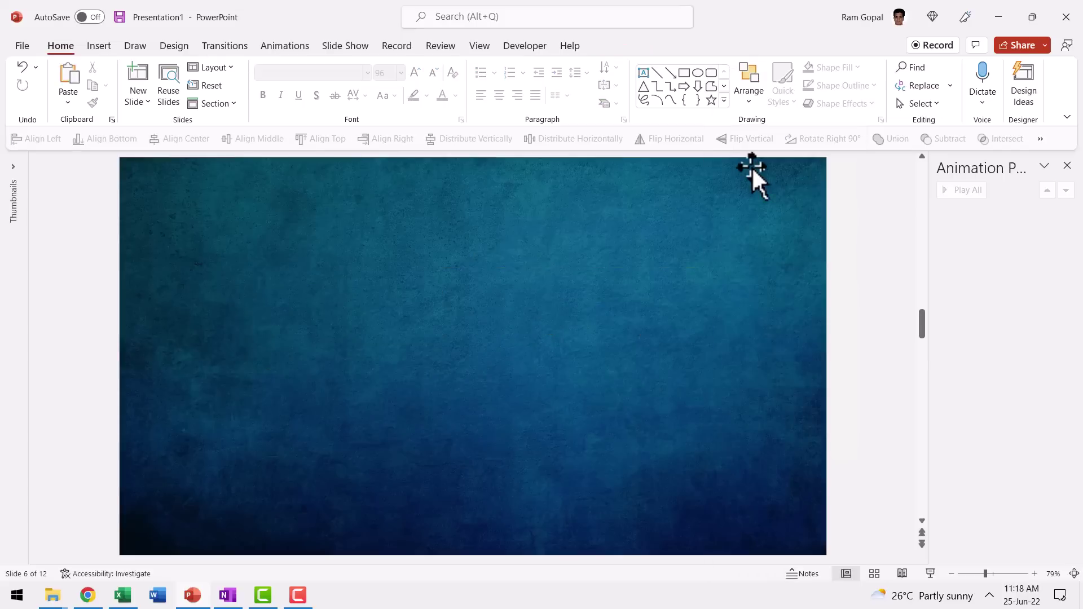
- Paste the title back through Paste Special as a Picture (PNG)
click(70, 104)
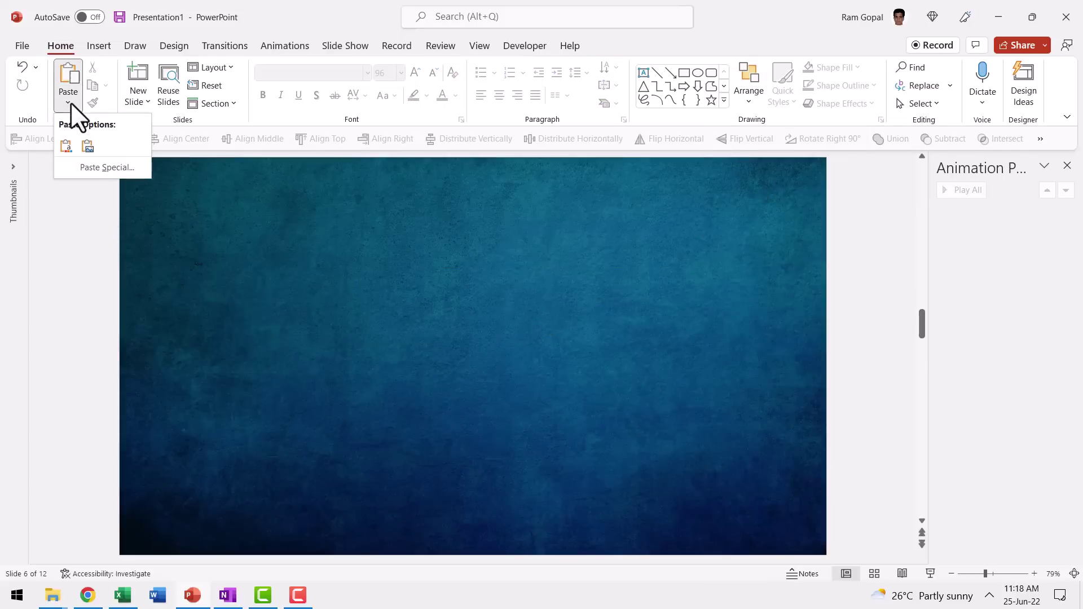
click(111, 166)
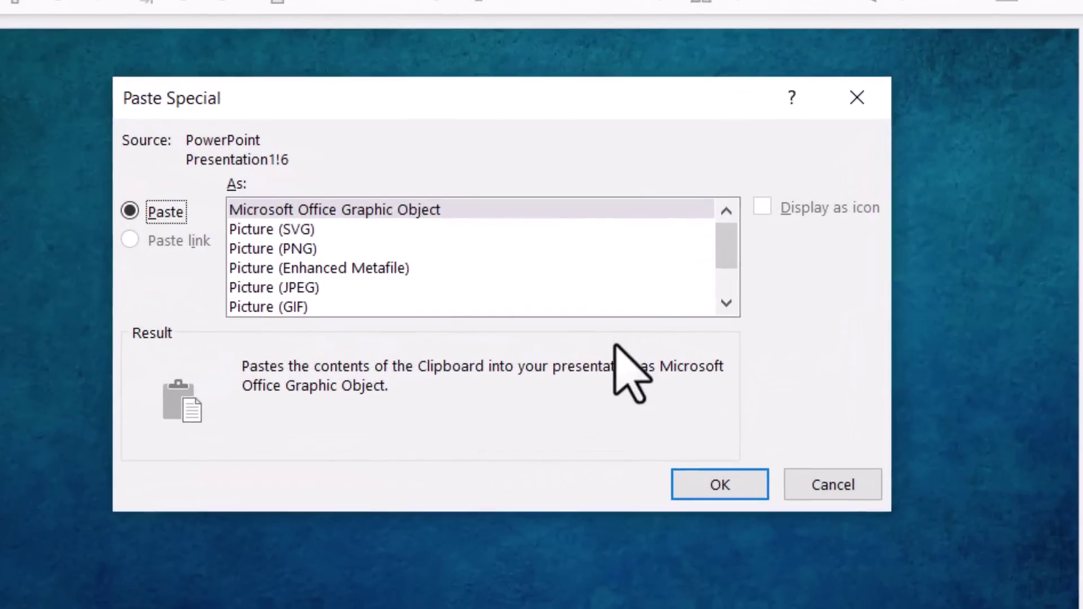
click(286, 249)
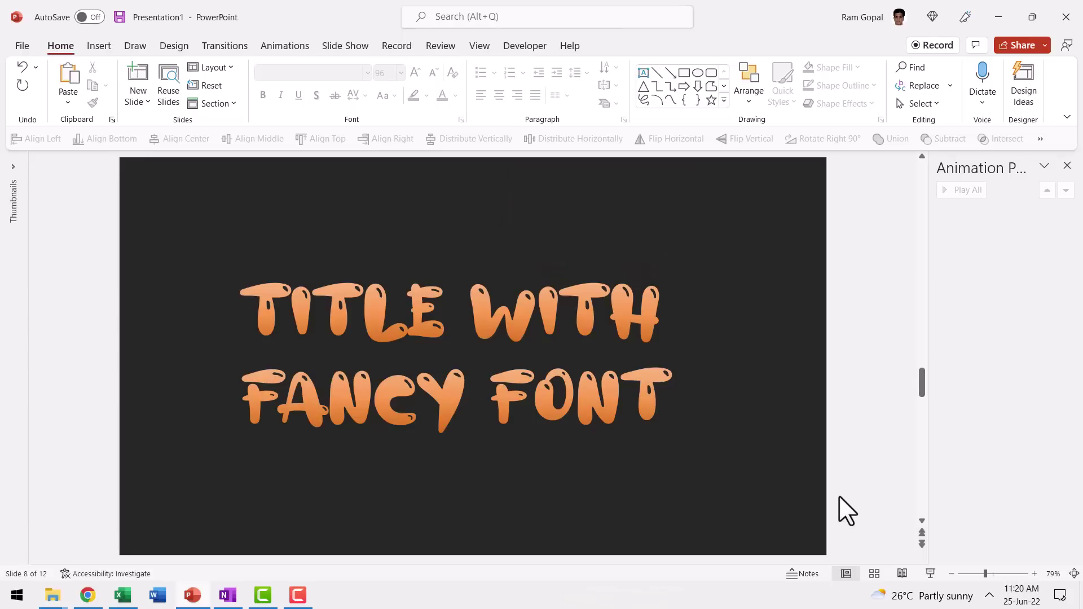
- Re-paste the fancy-font title on slide 8 as a Picture (SVG)
drag(838, 490, 32, 211)
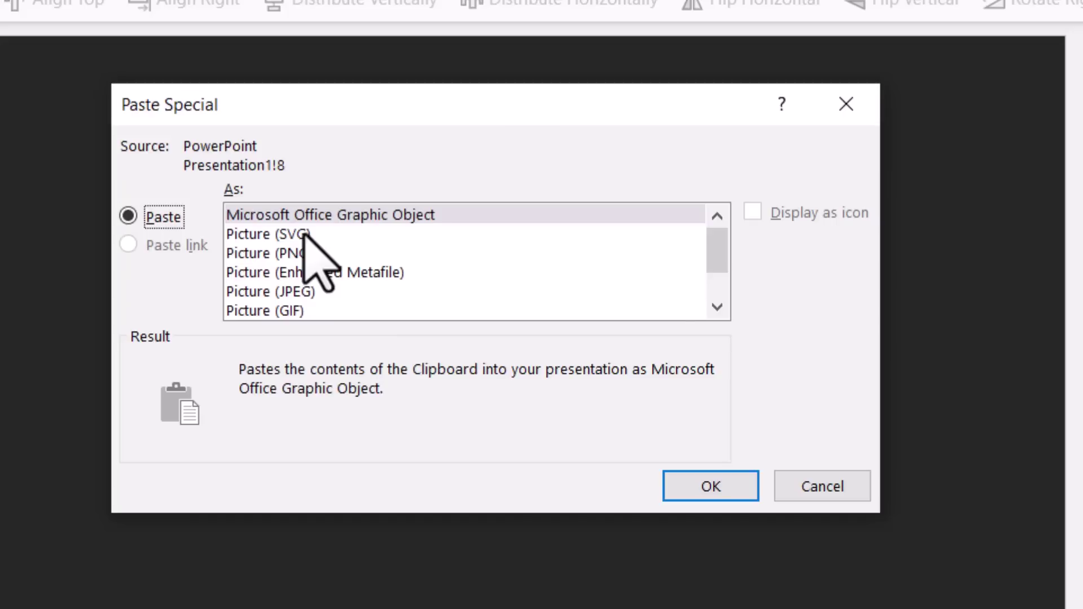
click(288, 235)
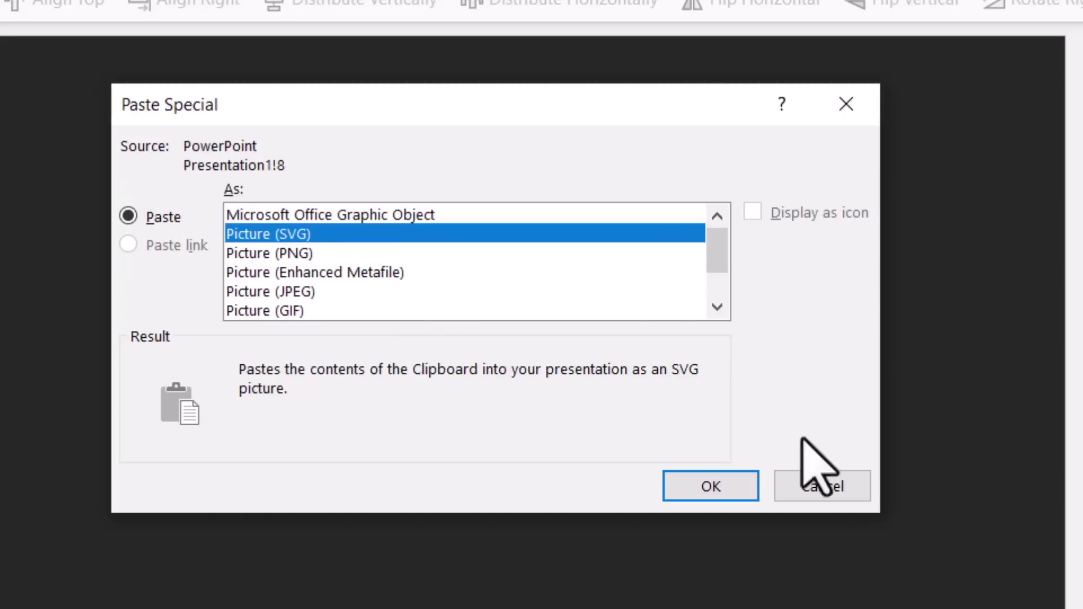
click(716, 487)
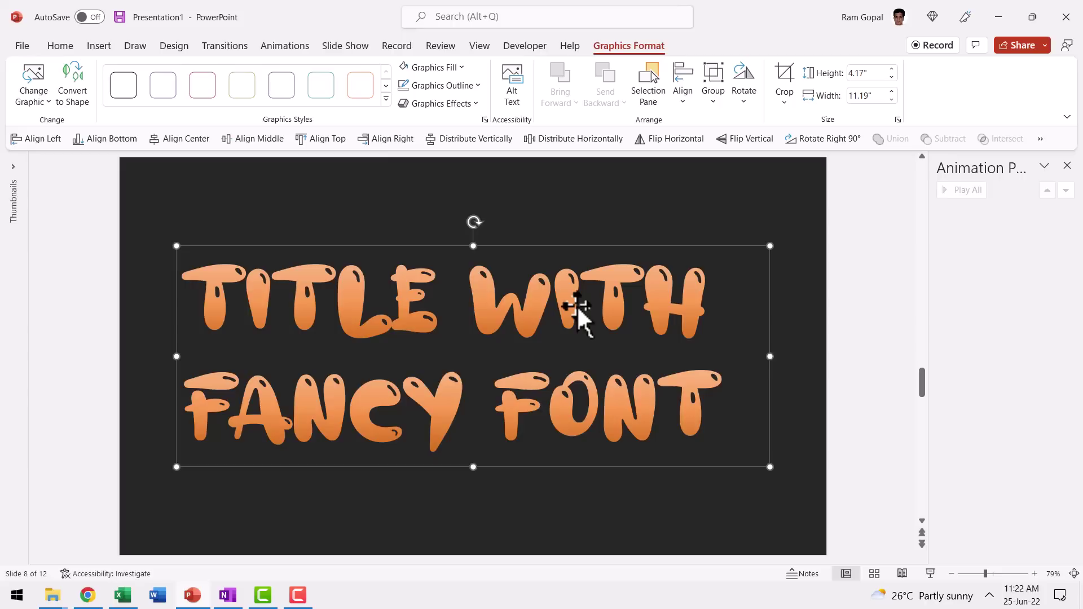
- Convert the SVG title to shapes and ungroup it into separate words
right_click(610, 288)
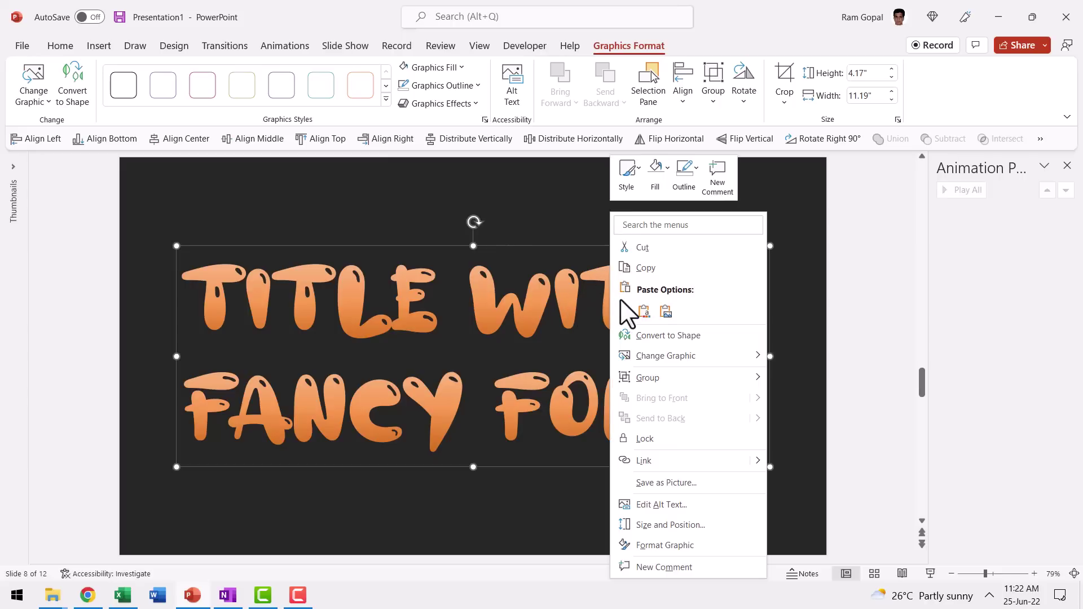
click(657, 334)
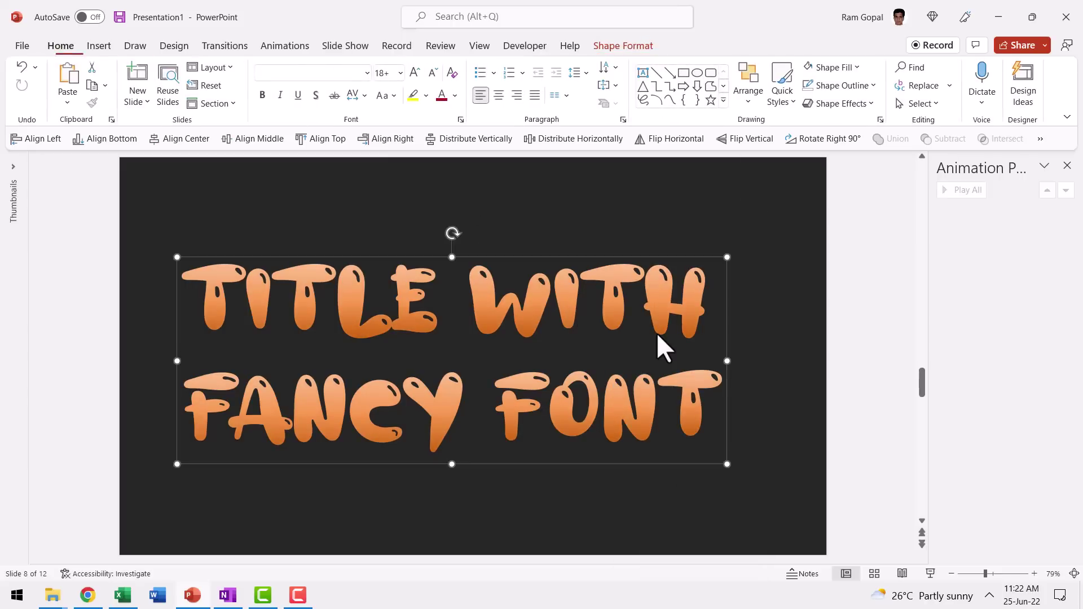
right_click(659, 266)
mouse_move(712, 383)
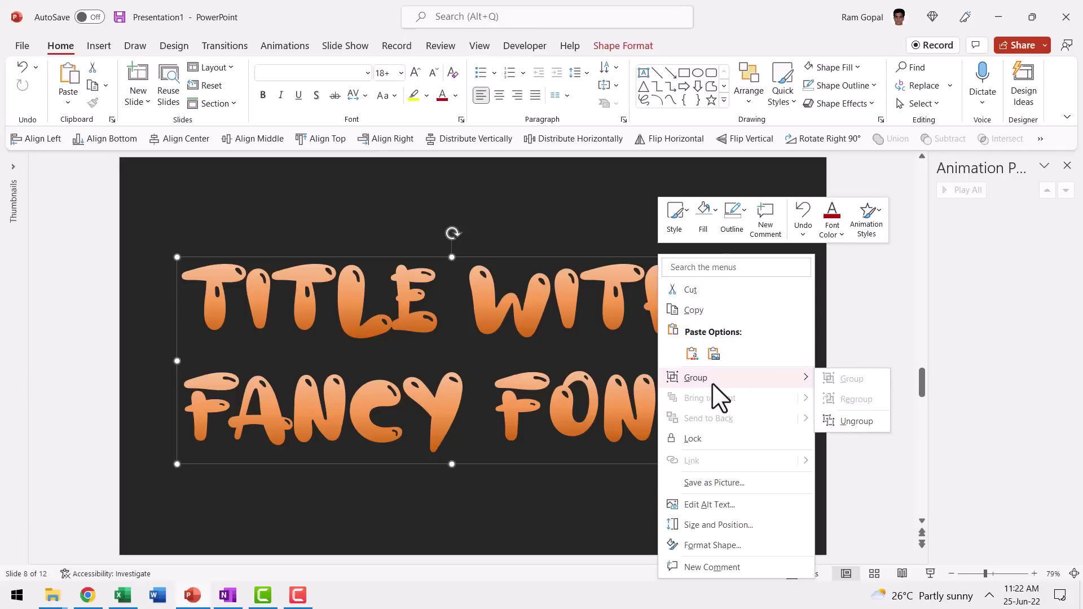
click(855, 420)
click(750, 523)
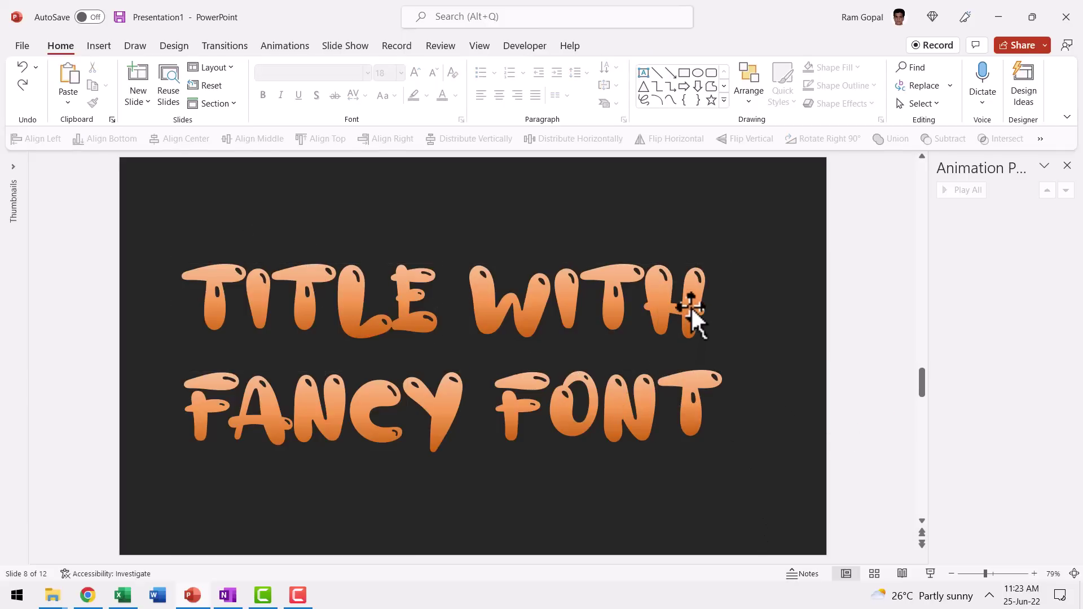
- Move WITH up and right and TITLE up and left
drag(690, 306, 716, 261)
drag(405, 303, 351, 240)
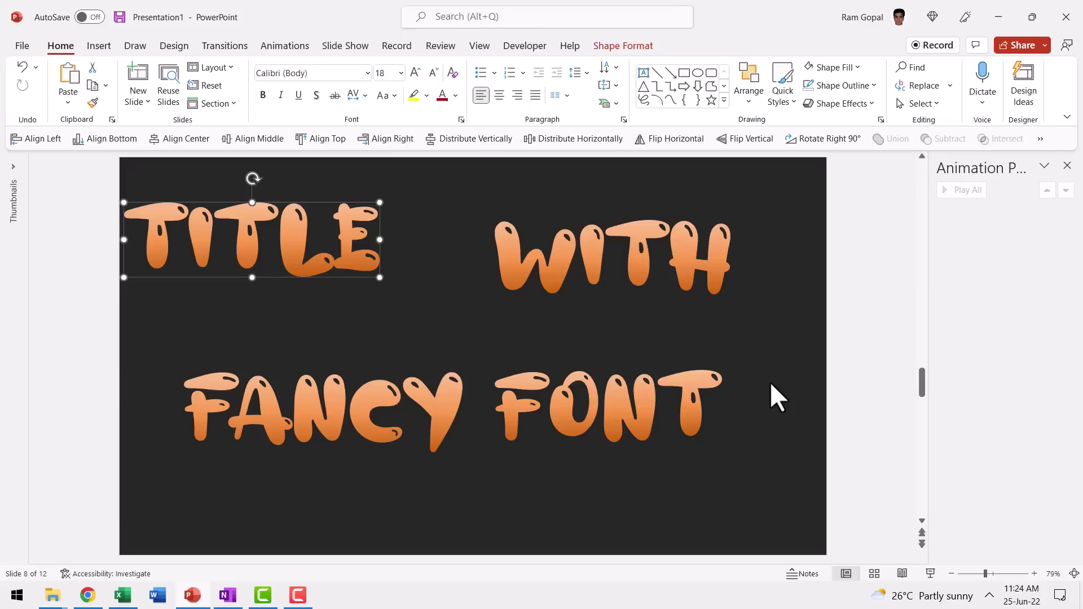
scroll(770, 384, down, 2)
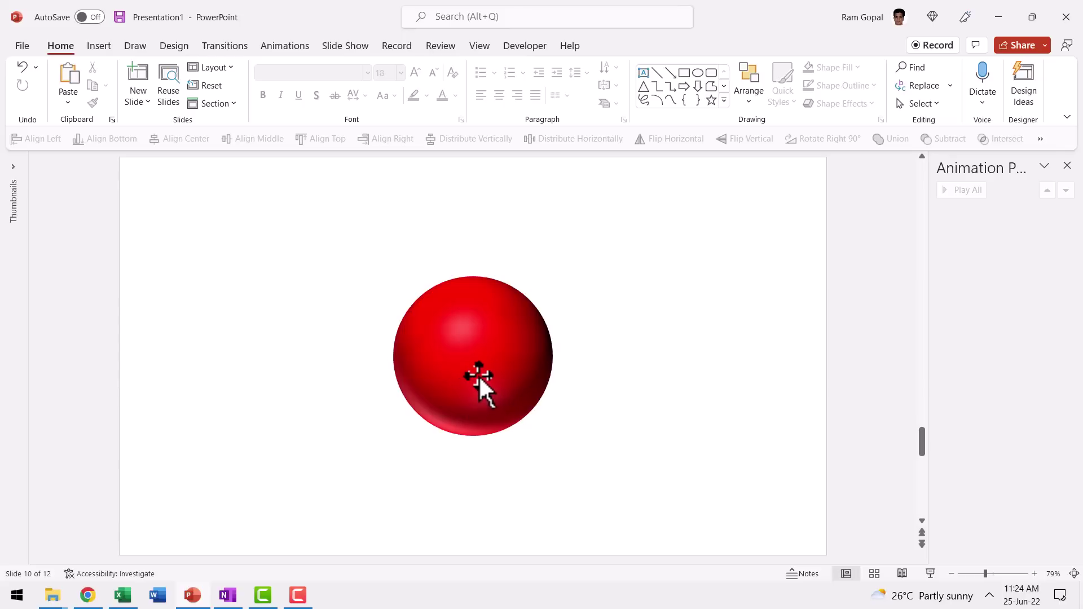
- Drag the glossy red sphere toward the left side of slide 10
drag(478, 375, 605, 359)
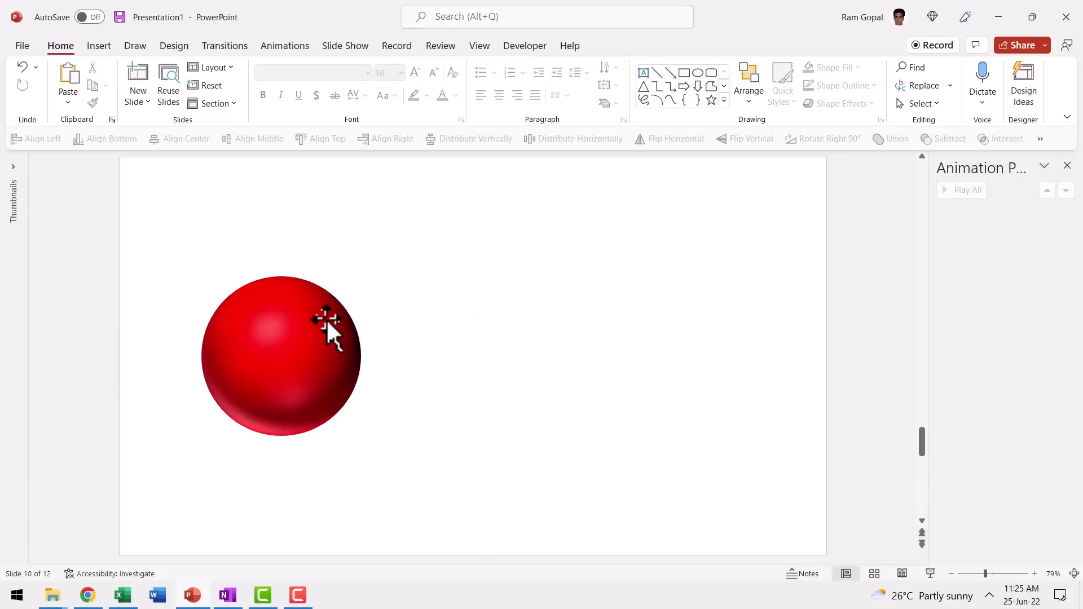
- Copy the big red sphere and paste it back as a Picture (PNG)
right_click(326, 318)
click(372, 179)
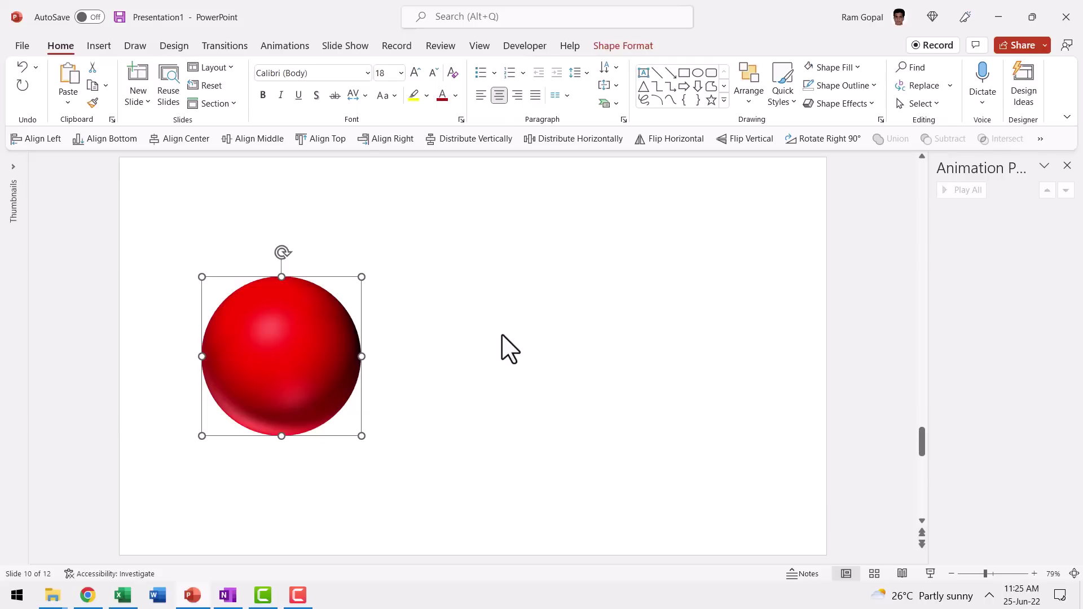
click(70, 106)
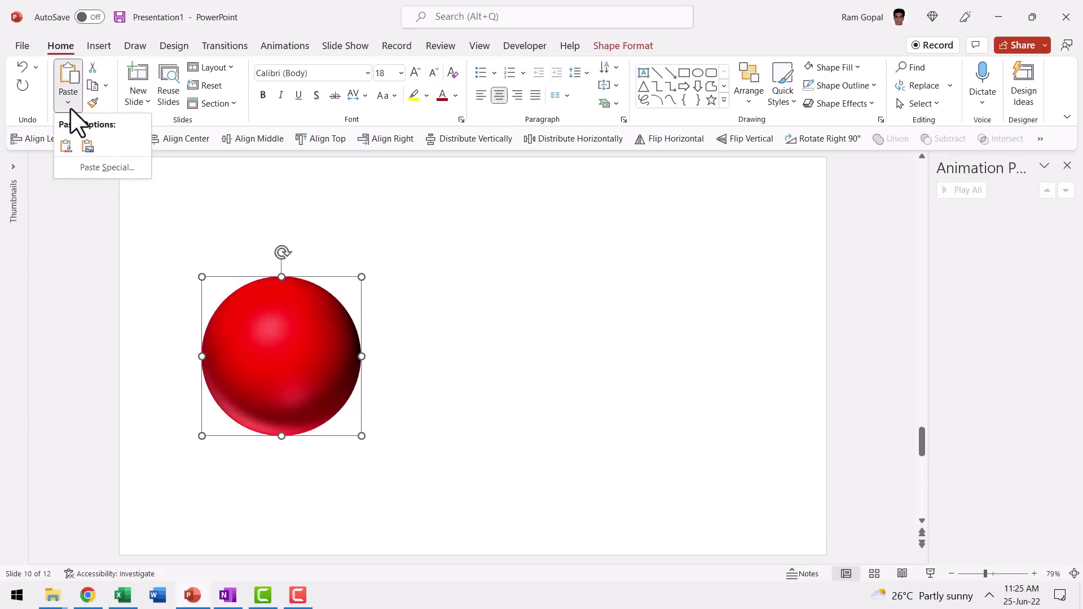
click(107, 161)
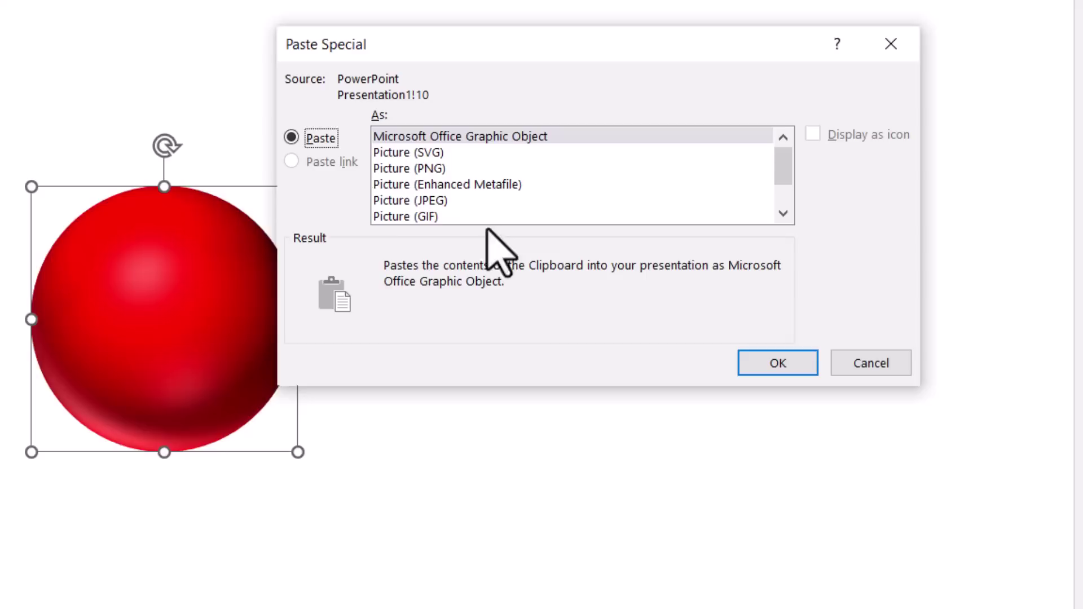
click(436, 218)
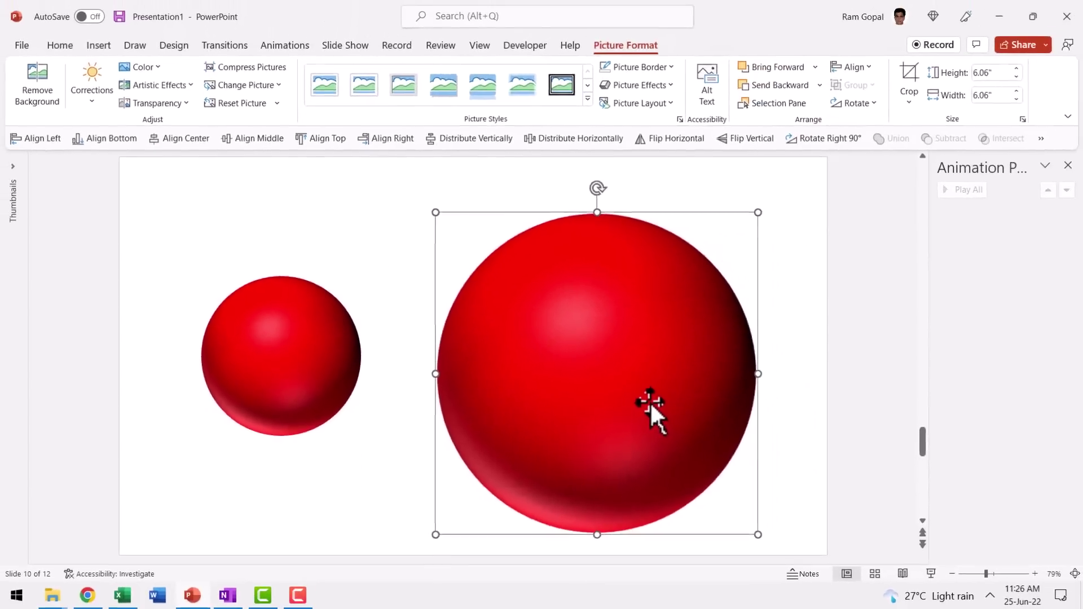
scroll(955, 427, down, 1)
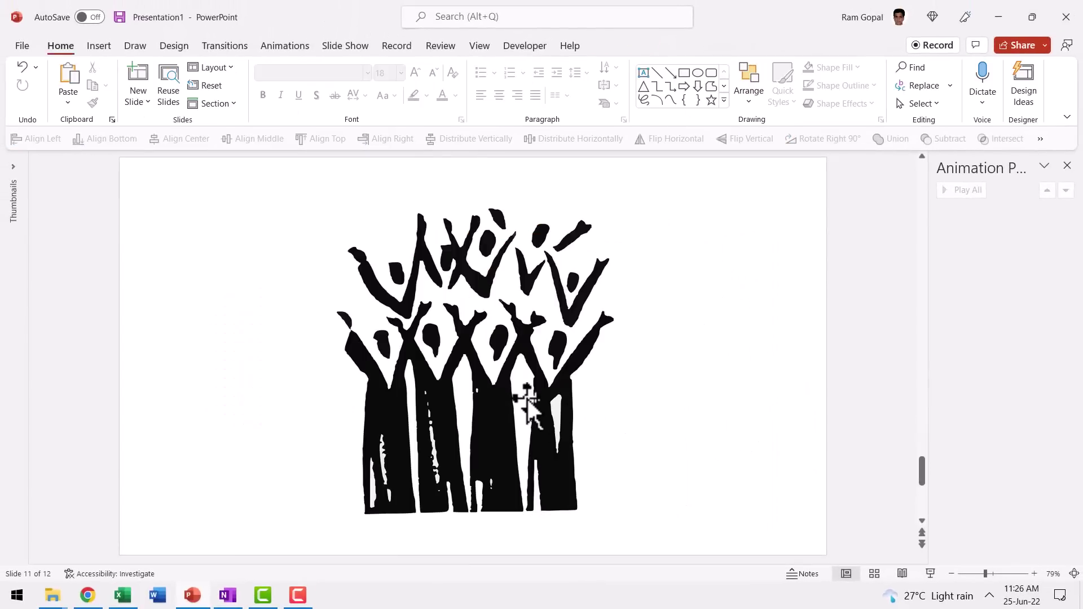
- Move the choir picture left and place a pasted copy beside it
drag(527, 398, 358, 398)
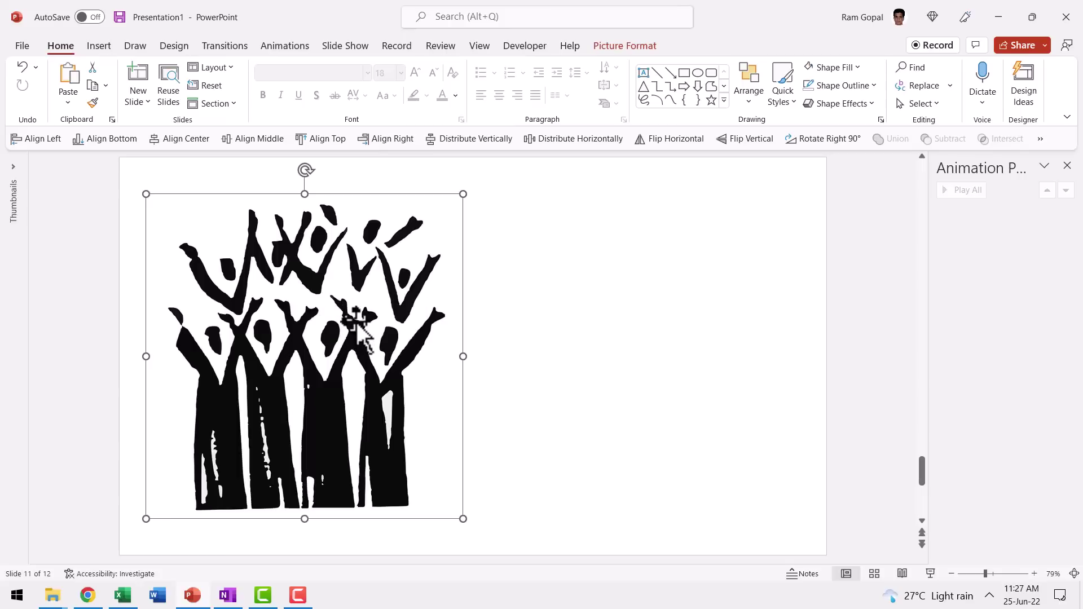
key(ctrl+v)
drag(357, 323, 668, 329)
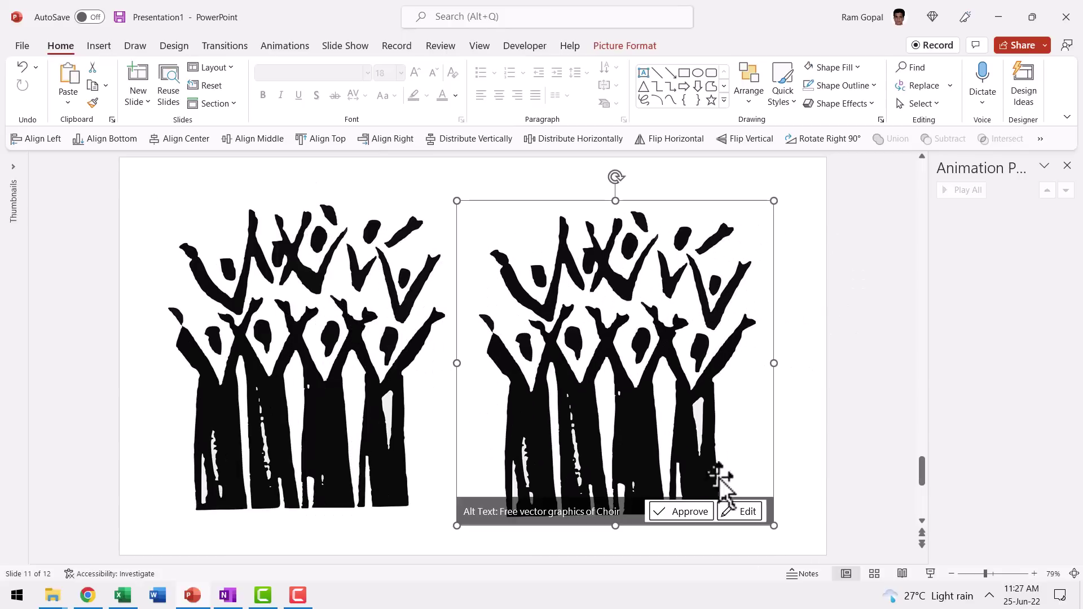
- Crop the top off the copied choir picture, leaving it 4.25" tall
click(648, 47)
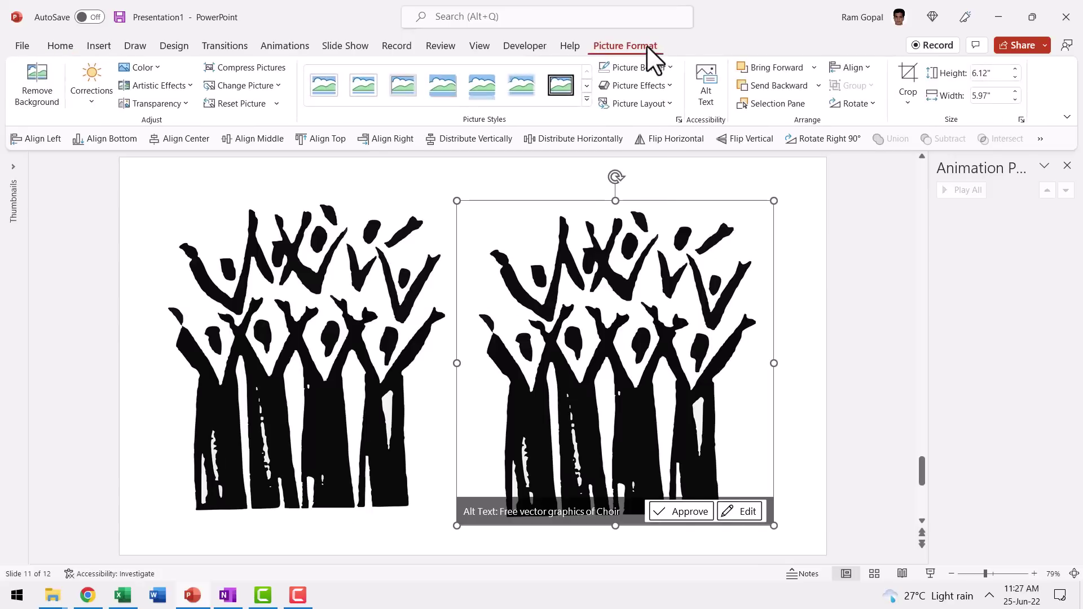
click(910, 82)
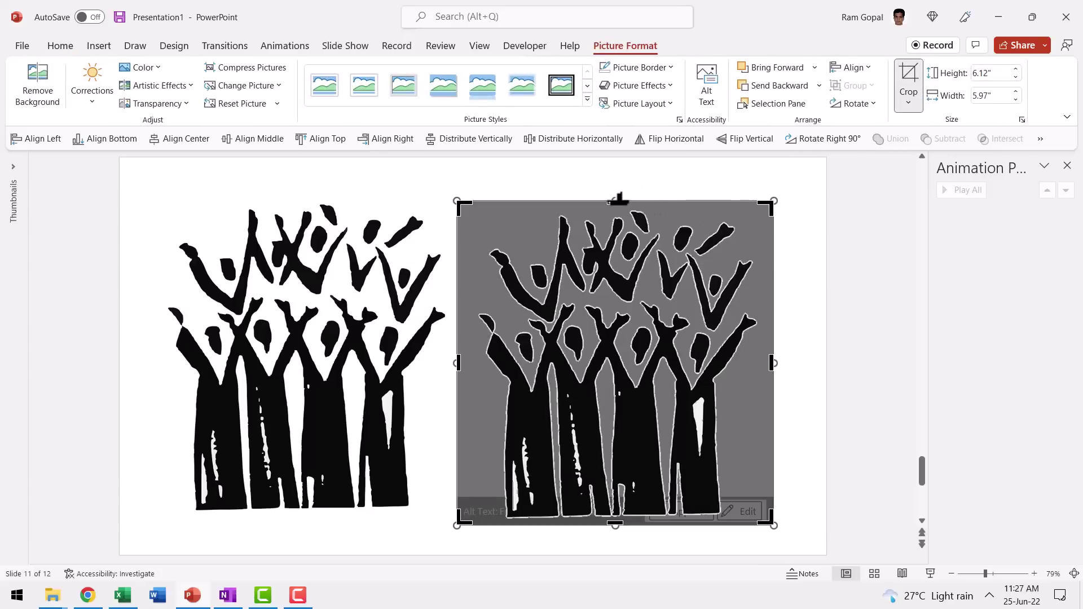
drag(619, 200, 616, 305)
click(803, 452)
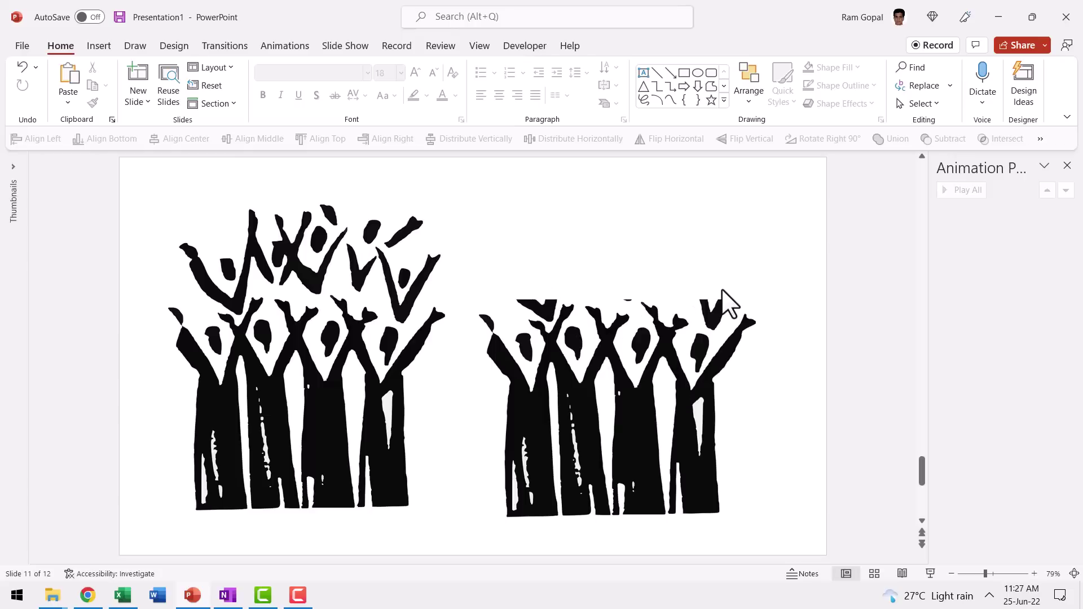
- Draw a freehand Scribble shape over the cut-off fragments at the top of the choir copy
click(724, 101)
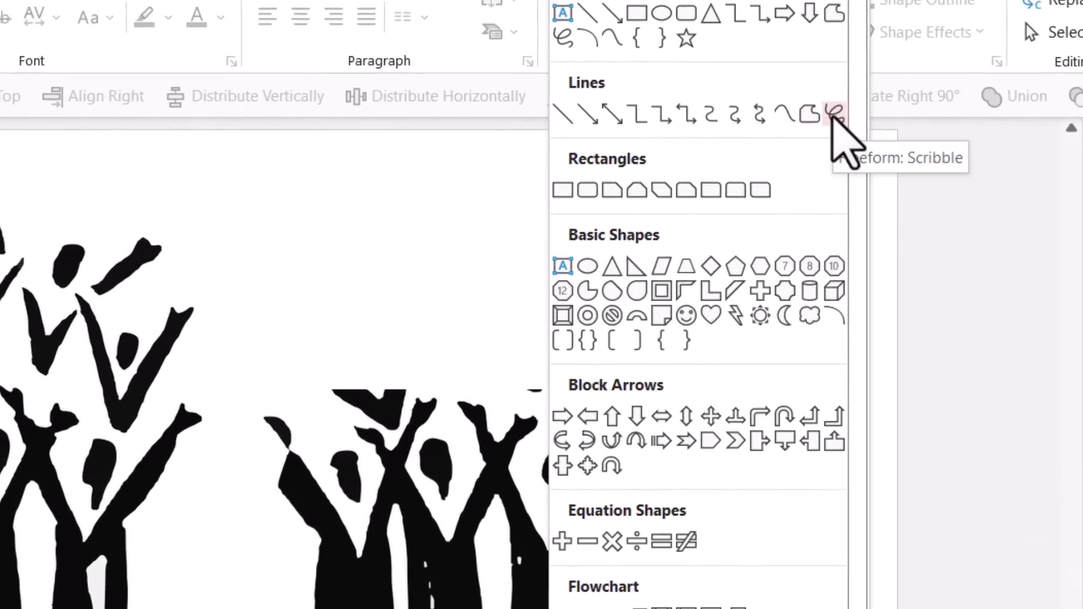
click(834, 115)
mouse_move(316, 396)
mouse_down()
mouse_move(395, 432)
mouse_move(428, 388)
mouse_move(630, 395)
mouse_move(697, 451)
mouse_move(720, 437)
mouse_move(737, 392)
mouse_move(683, 370)
mouse_move(464, 359)
mouse_move(305, 386)
mouse_move(302, 395)
mouse_up()
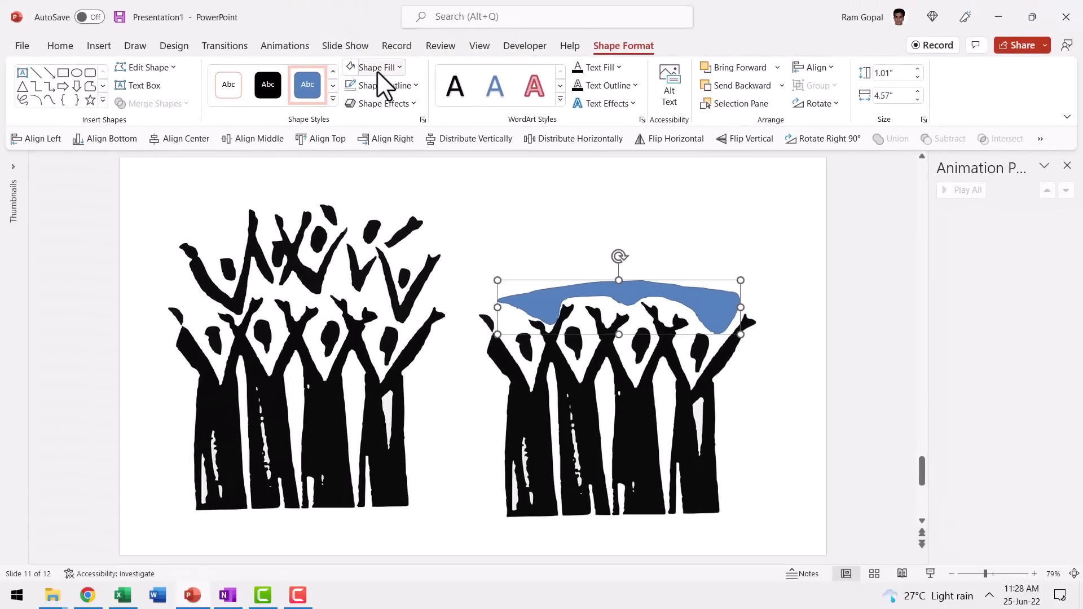
- Give the freehand shape a white fill and no outline
click(267, 33)
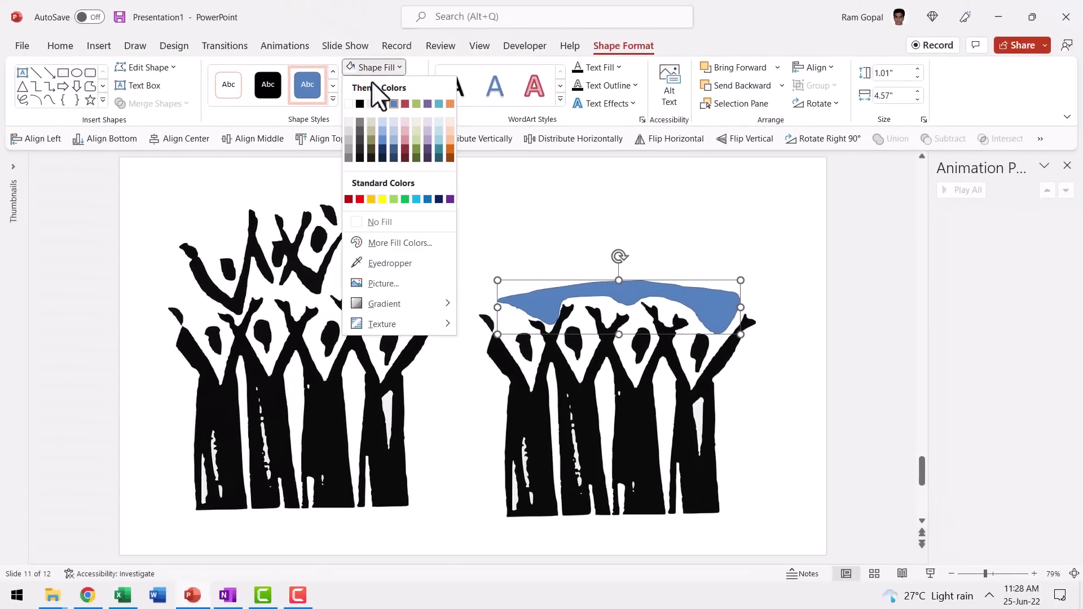
click(348, 104)
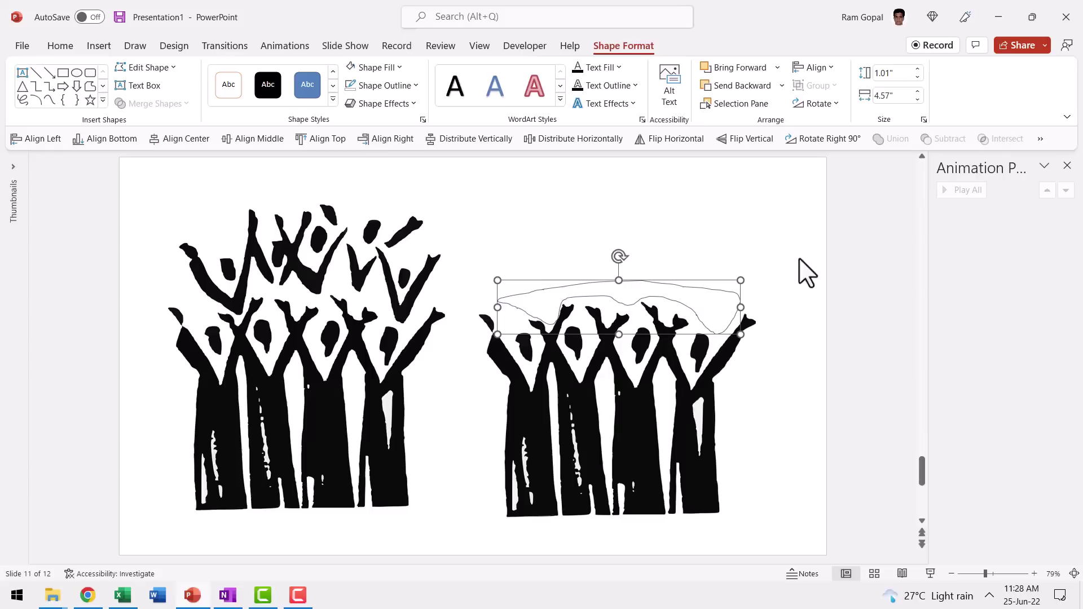
click(393, 86)
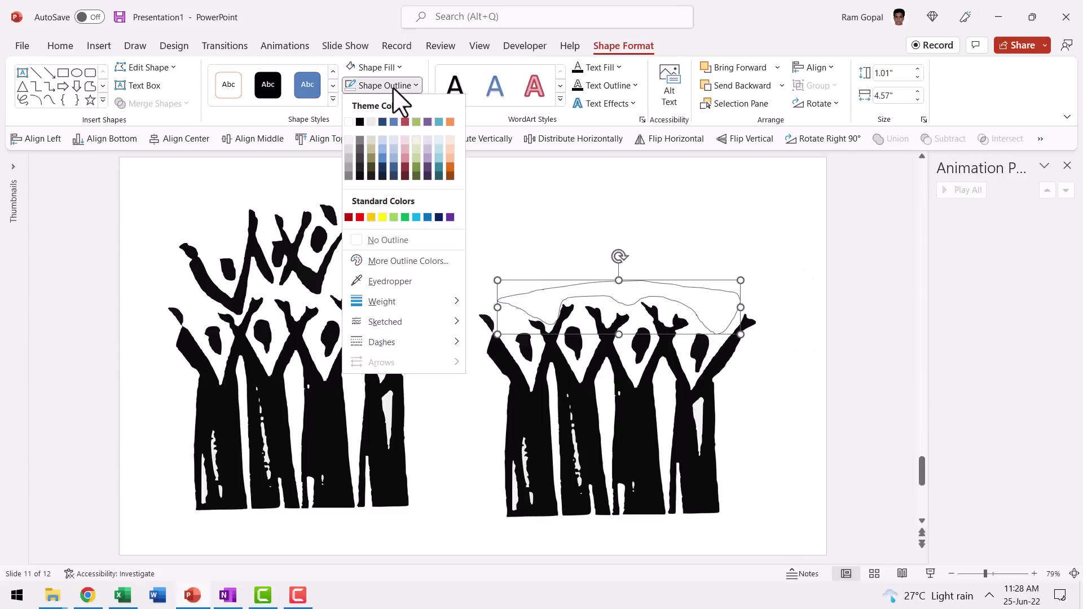
click(387, 241)
click(782, 490)
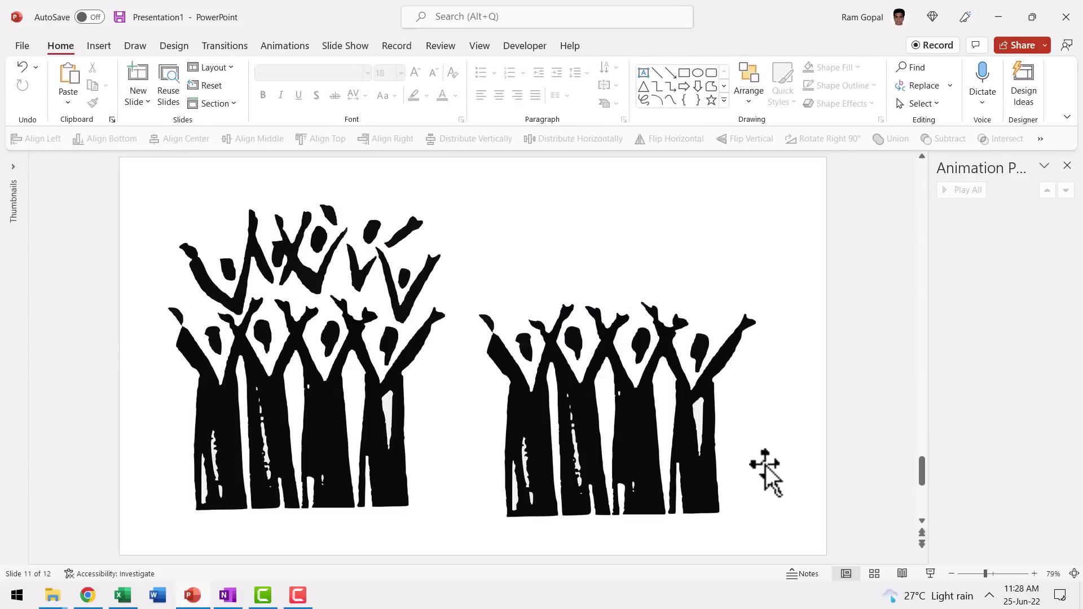
- Group the cropped choir copy with its white cover shape using Ctrl+G, then cut the group
drag(819, 546, 403, 219)
key(ctrl+g)
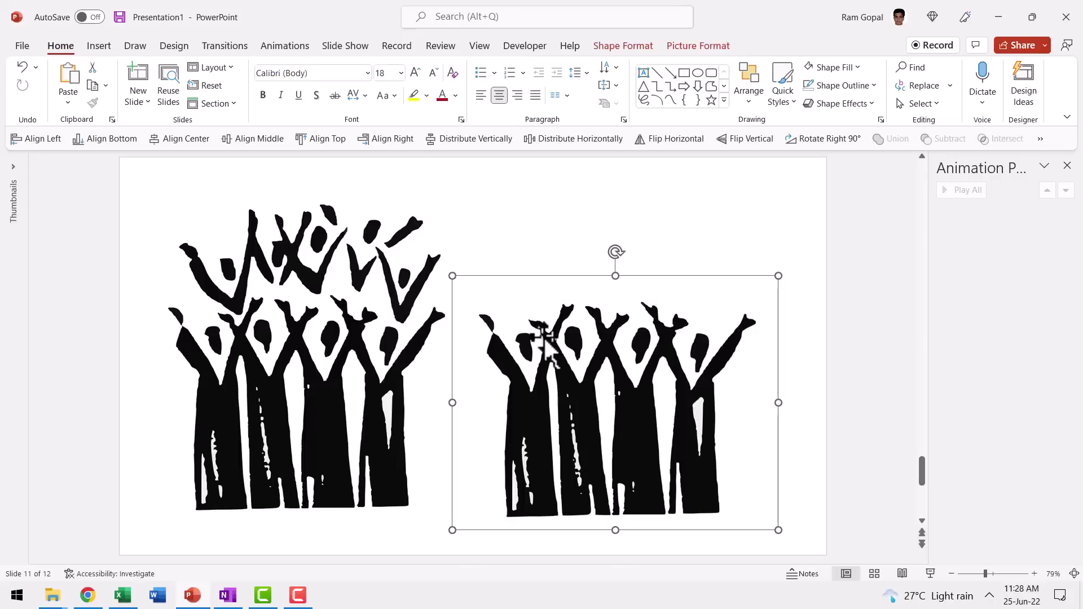
right_click(692, 366)
click(728, 69)
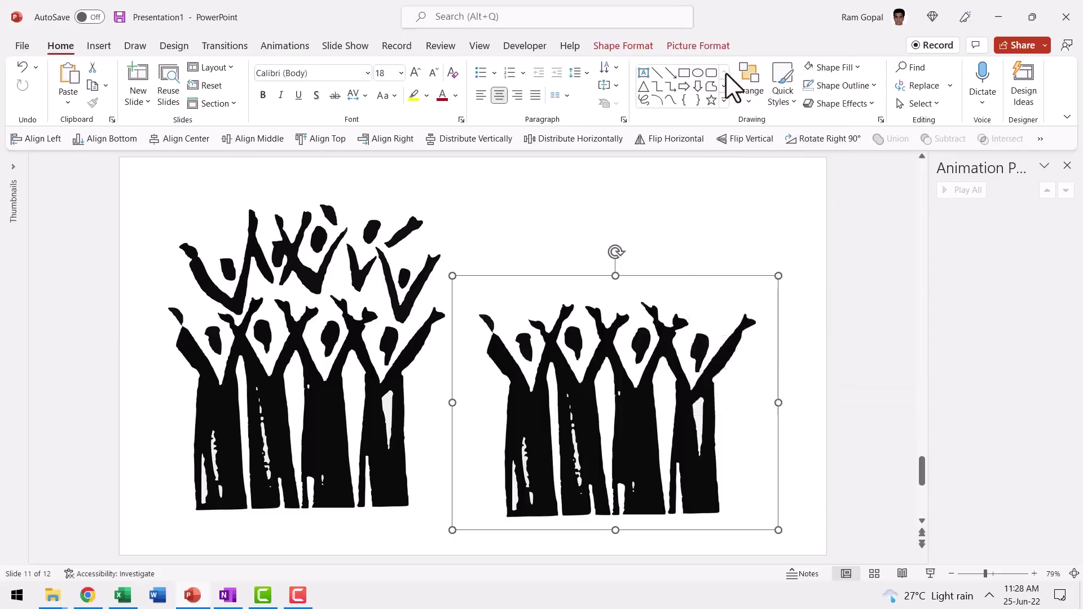
- Paste the group back as a single picture and place it beside the original choir picture
right_click(594, 265)
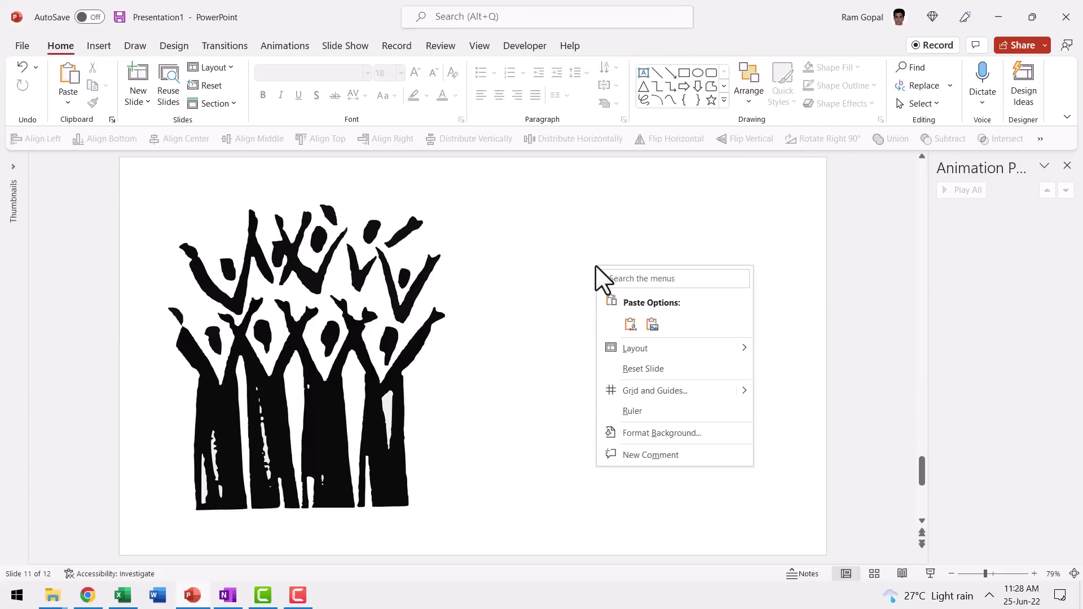
click(651, 326)
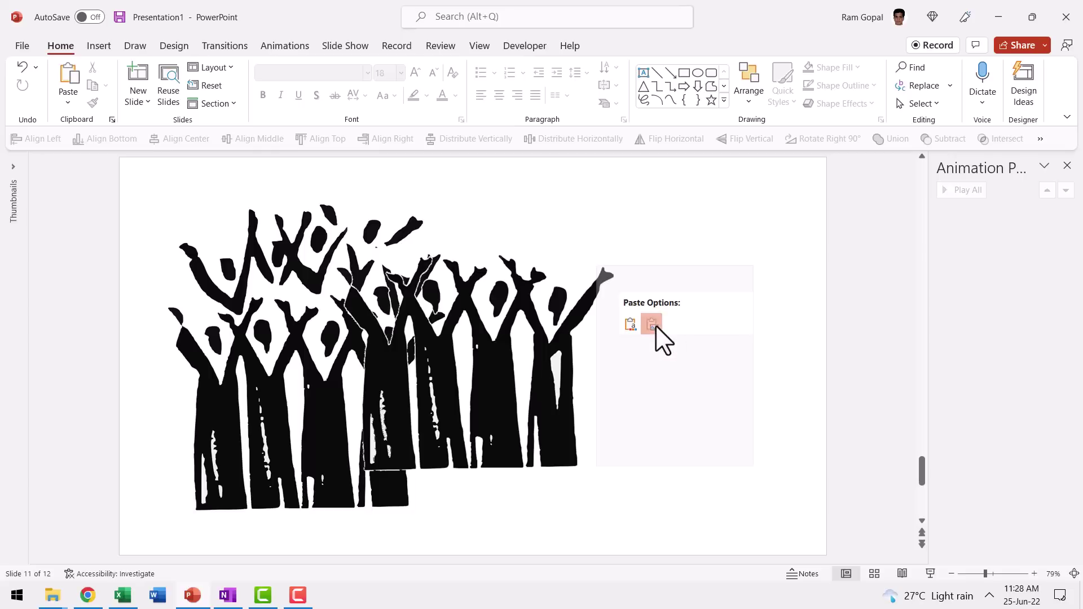
drag(512, 393, 647, 410)
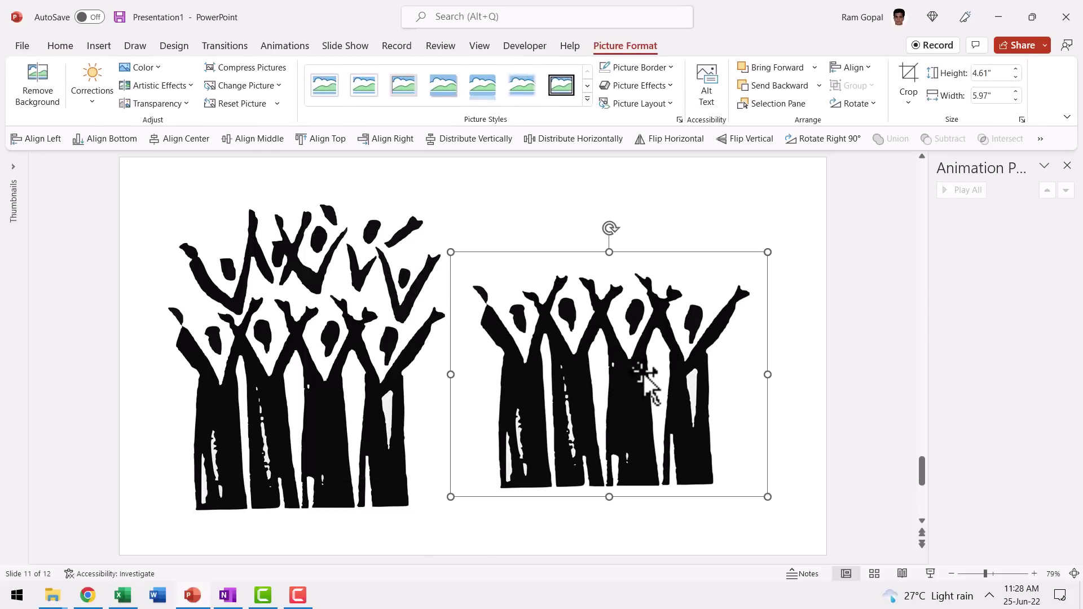
click(791, 451)
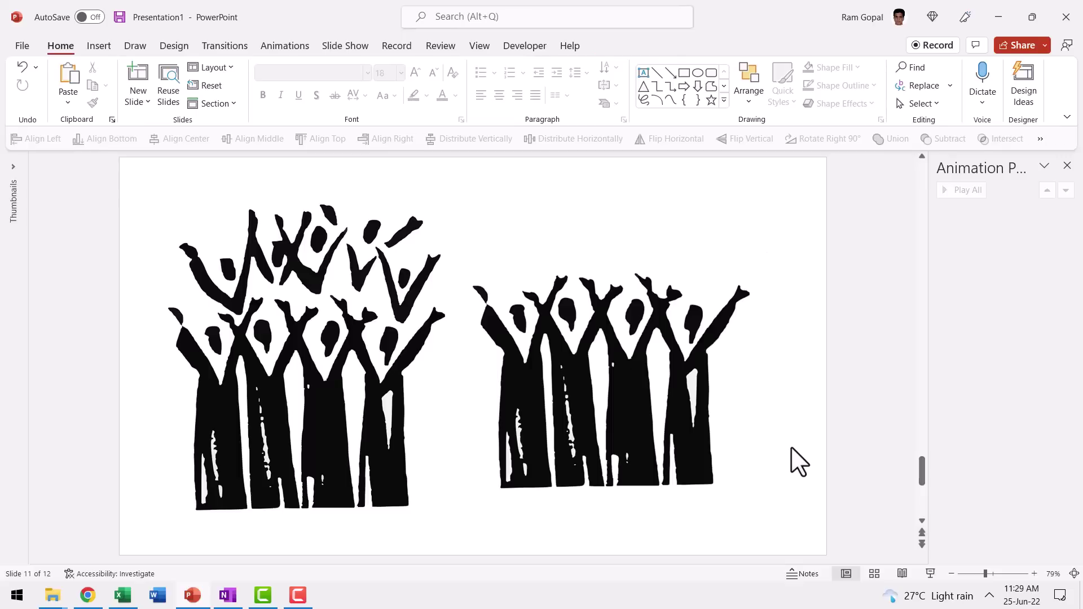